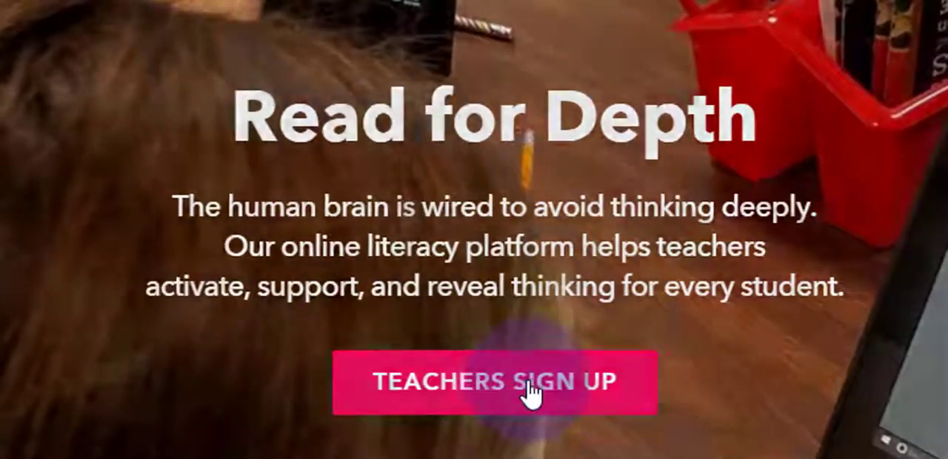
- Sign up as a teacher using a Google account
click(529, 393)
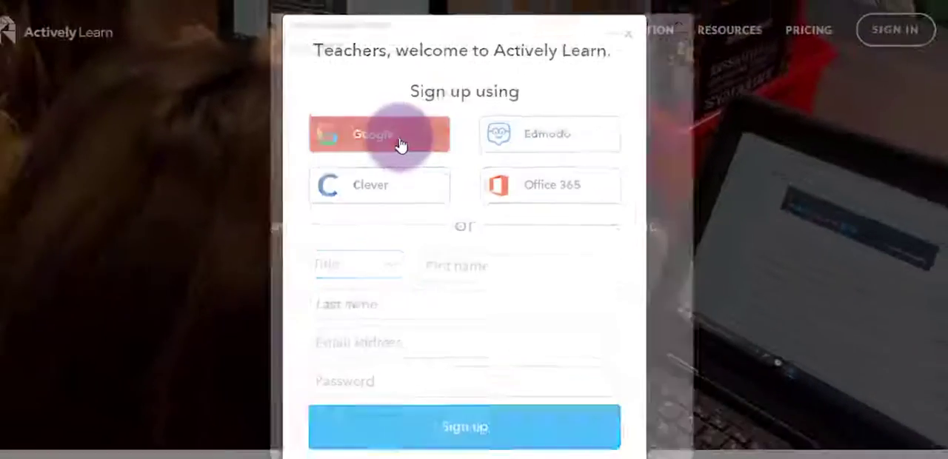
click(385, 143)
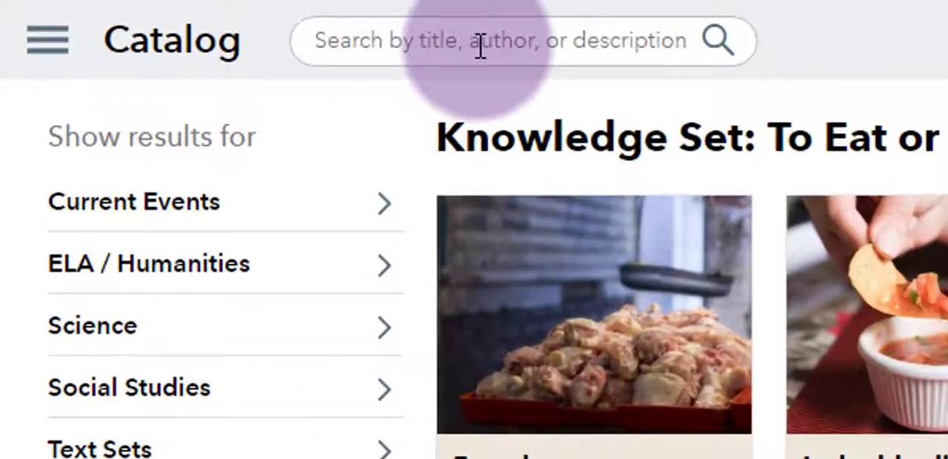
- Search the catalog for "earth day"
click(209, 19)
text(earth )
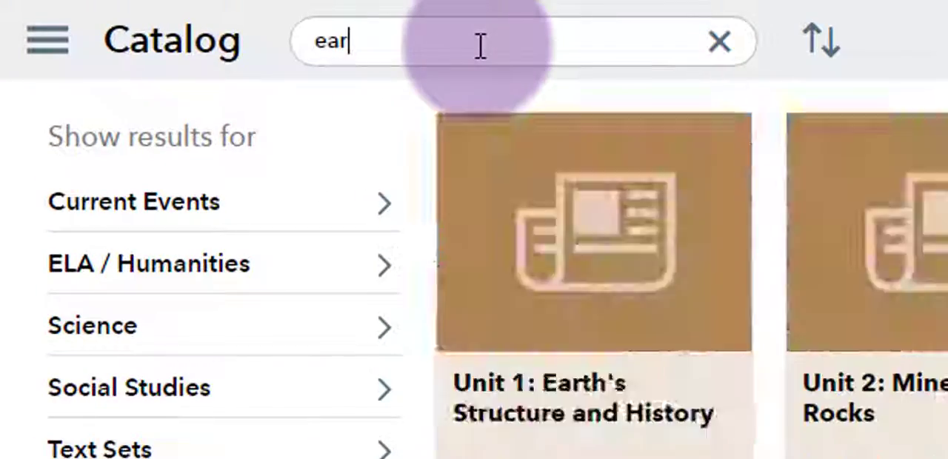
text(day)
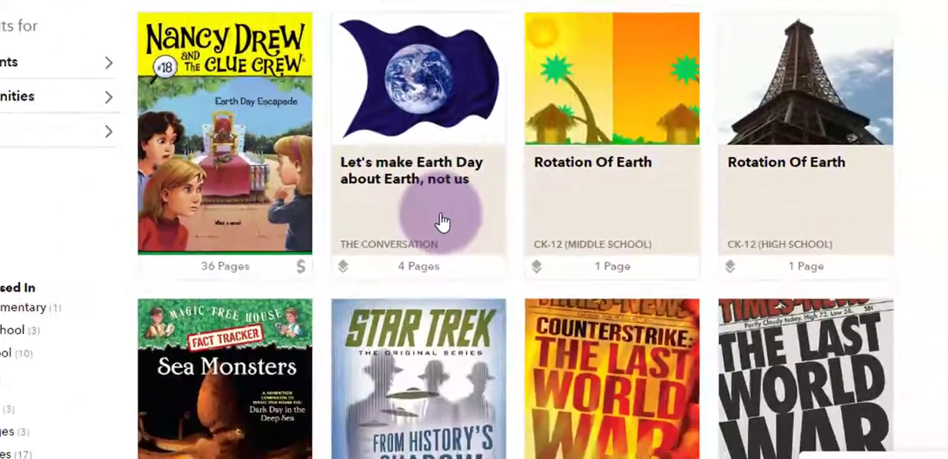
- Add the text only of "Let's make Earth Day about Earth, not us" to the workspace and open the article
click(441, 221)
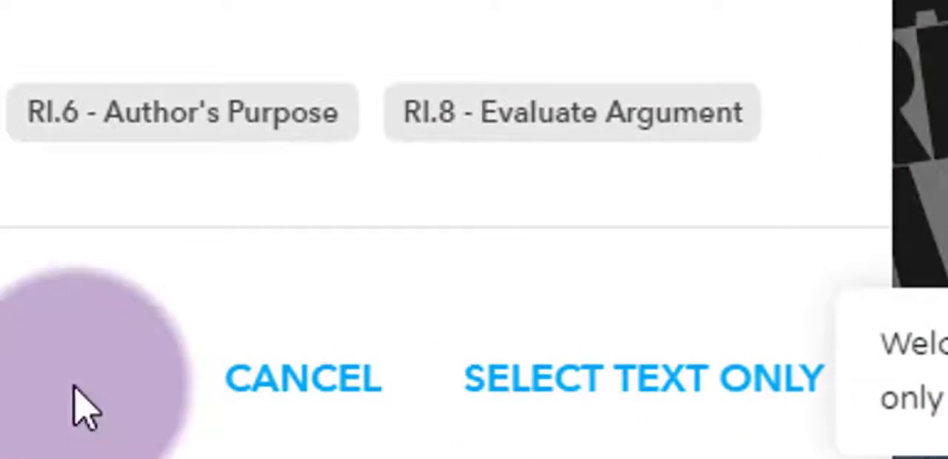
click(524, 400)
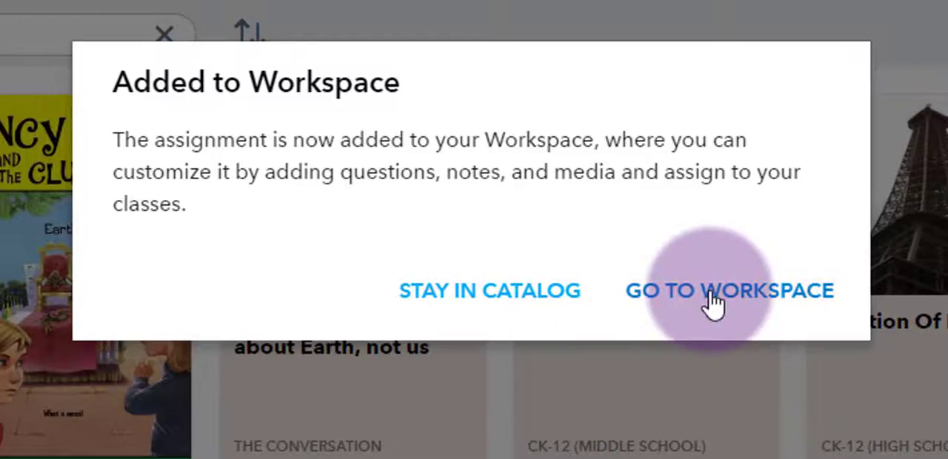
click(712, 304)
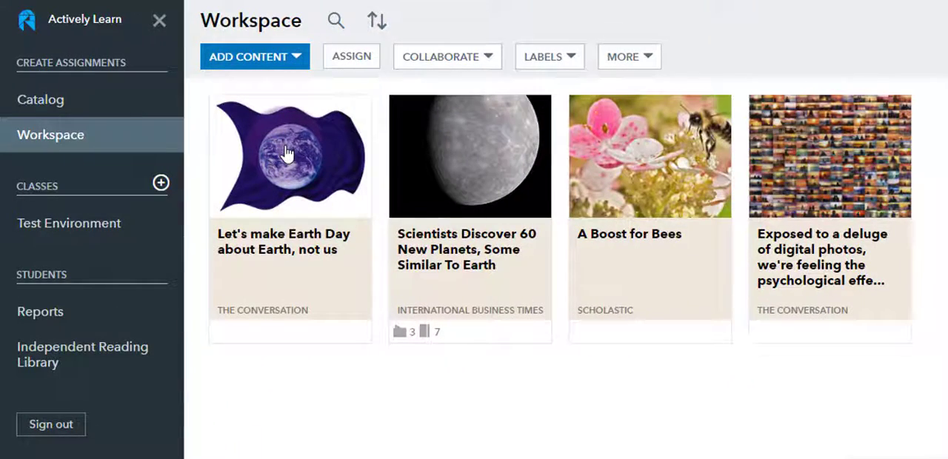
click(286, 153)
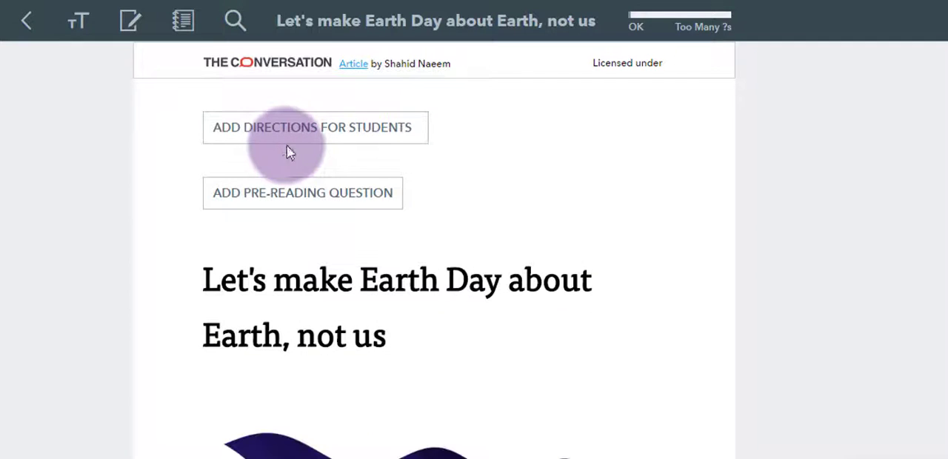
click(361, 128)
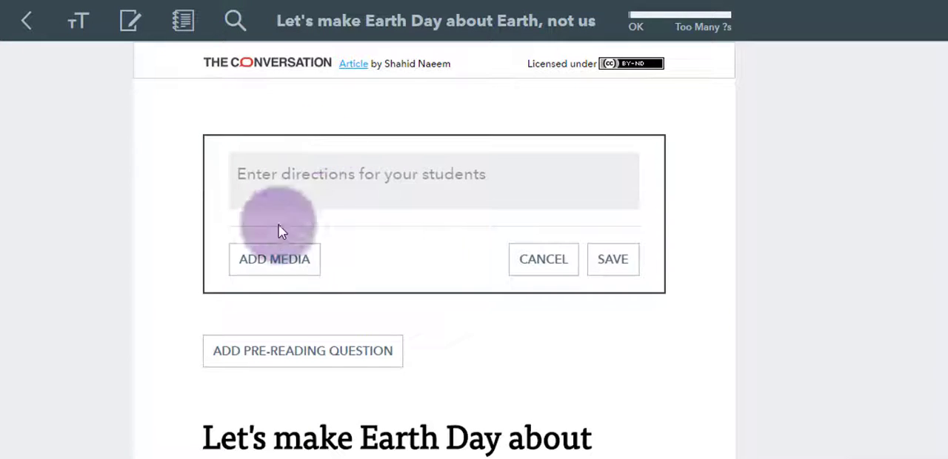
click(280, 257)
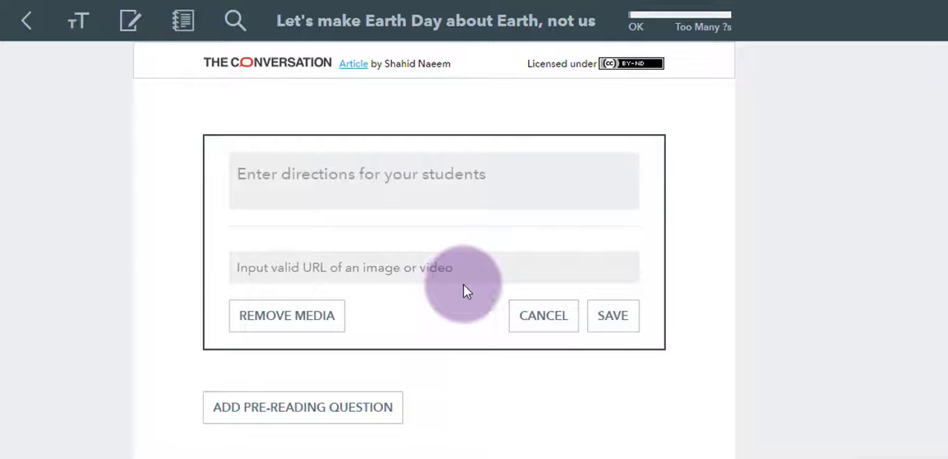
text(https://www.youtube.com/watch?v=xClCgciaSYM)
click(454, 184)
text(Hey kids! Watch the video for a little background on Earth Day before reading the article.)
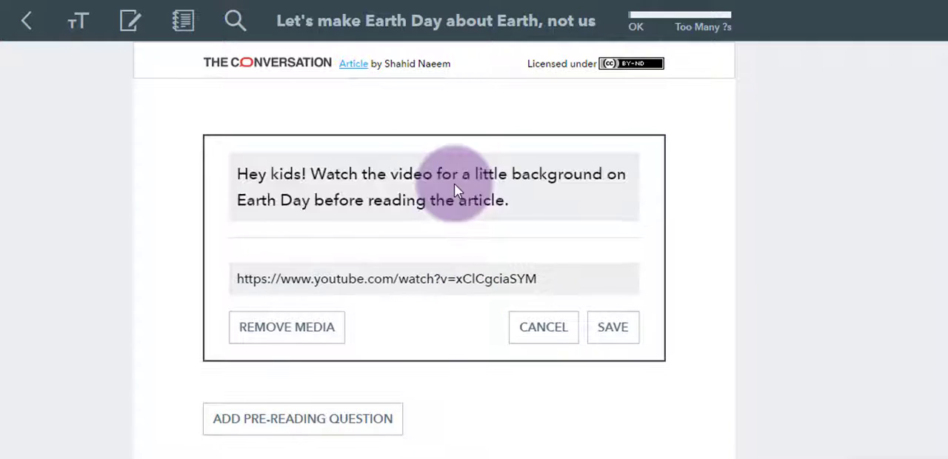
click(614, 325)
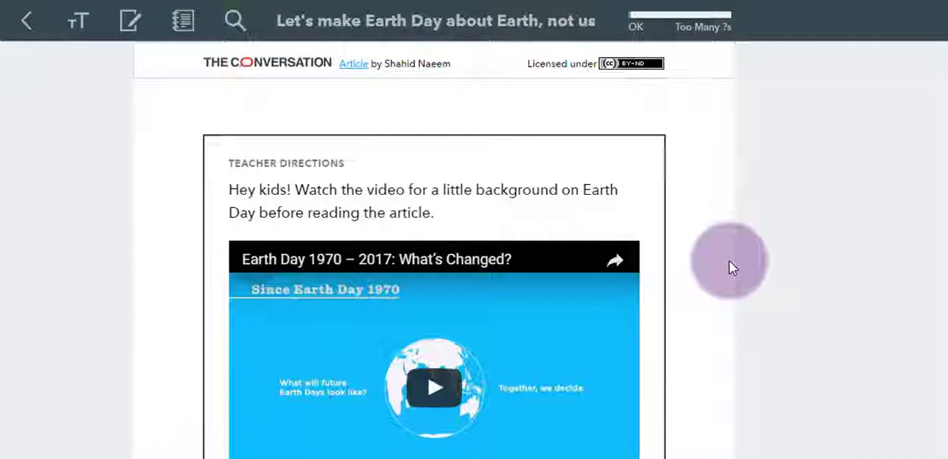
- Add a short-answer pre-reading question for RI.2 - Main Ideas: "What message do you think the author of this article is trying to send?"
scroll(729, 263, down, 5)
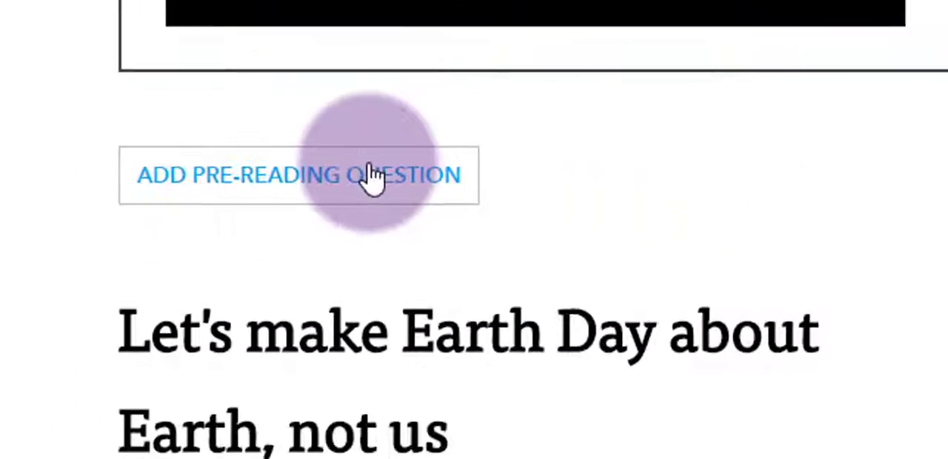
click(388, 206)
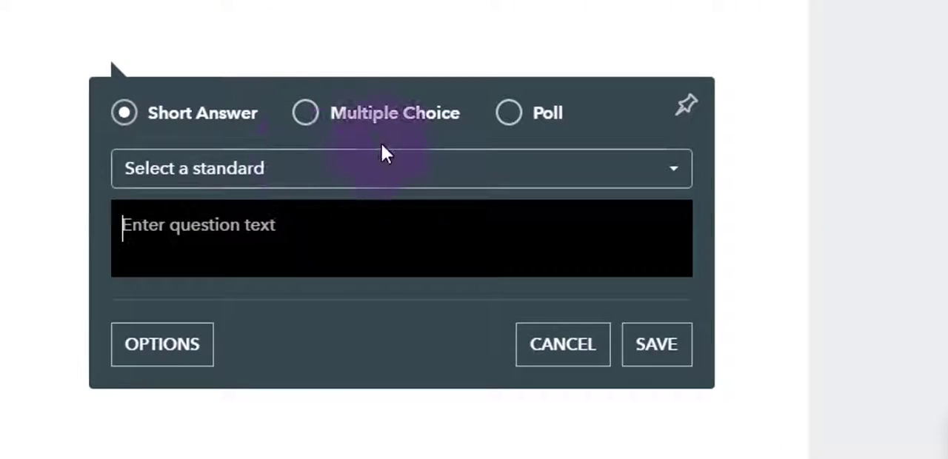
click(318, 172)
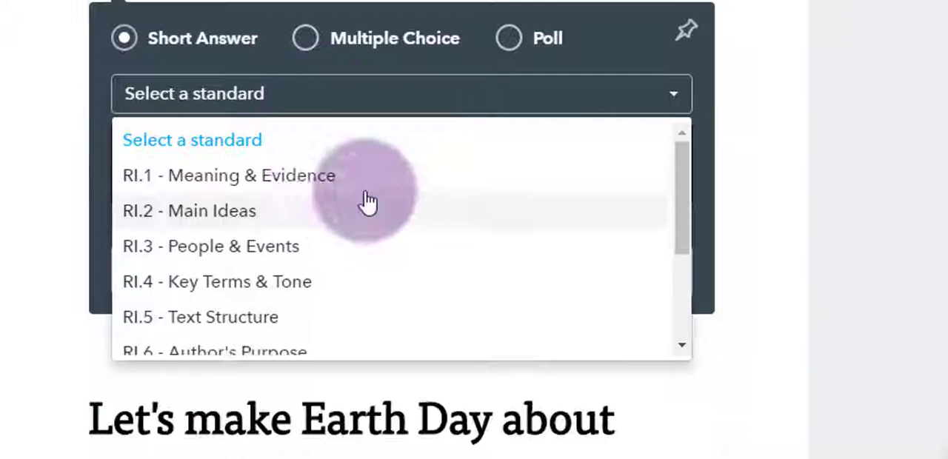
click(264, 210)
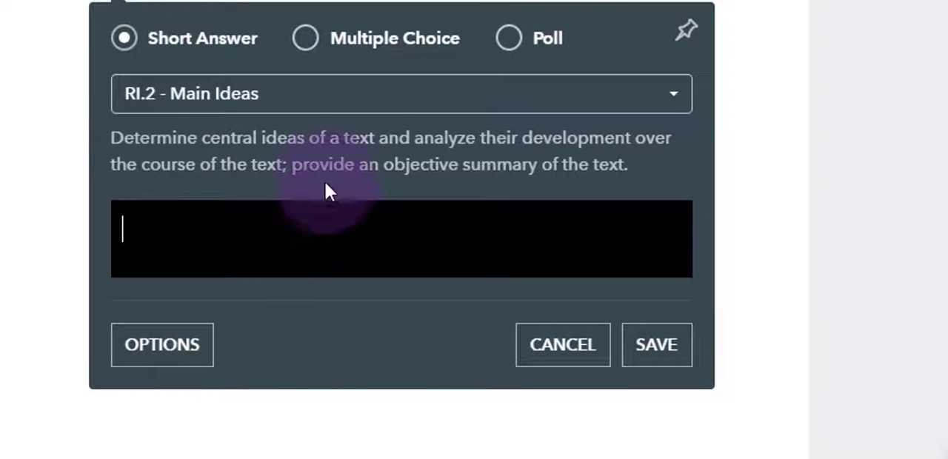
text(What message do you think the author of this article is trying to send?)
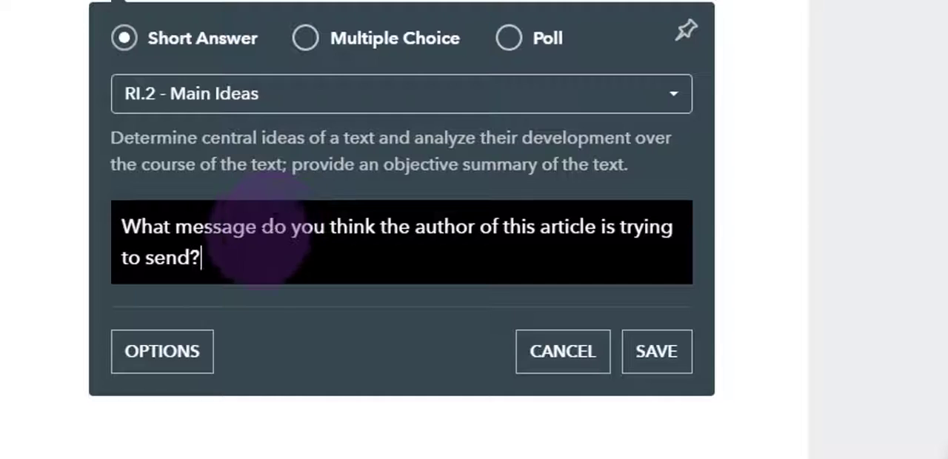
click(191, 368)
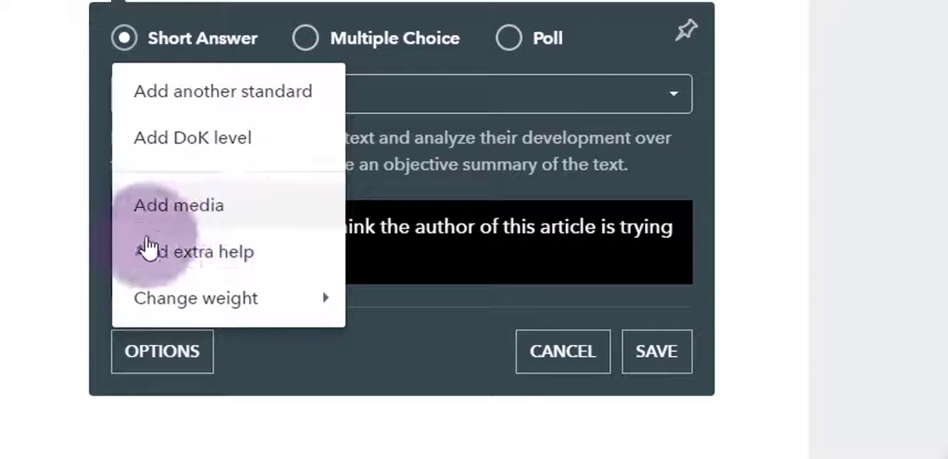
mouse_move(213, 313)
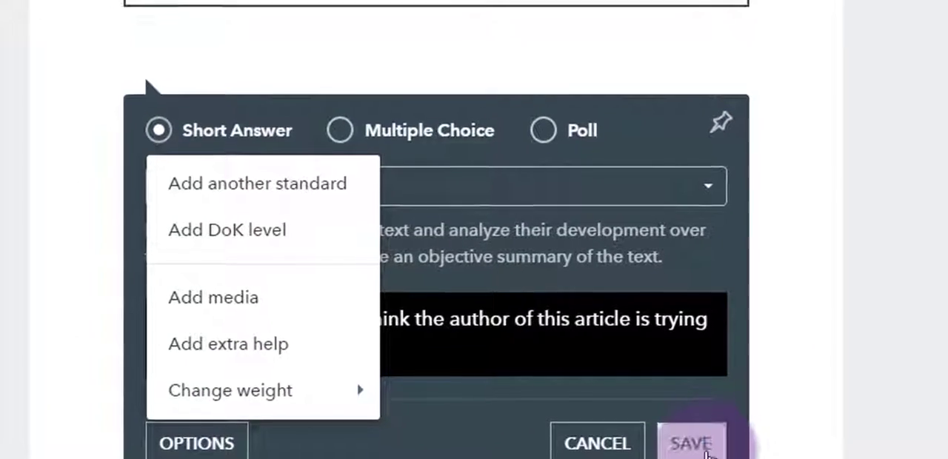
click(656, 350)
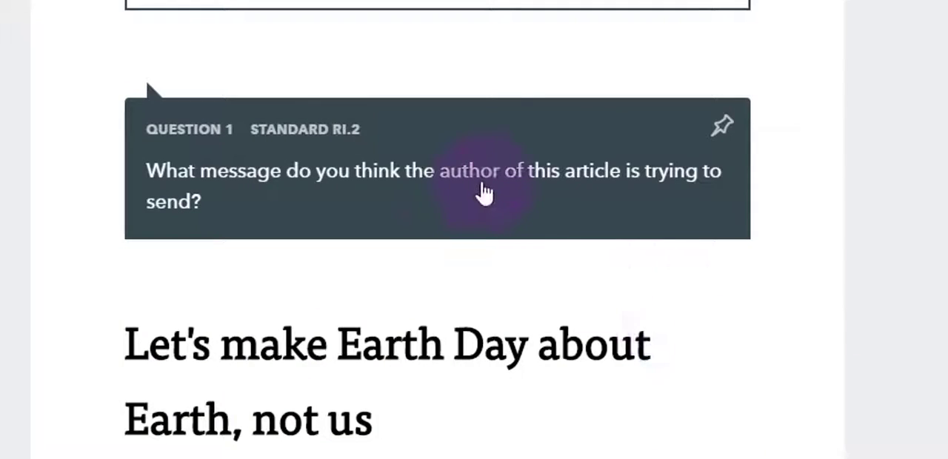
- Insert a short-answer question at "celebrate?" in the first paragraph for RI.1 - Meaning & Evidence: "What connotation does the word celebrate carry?"
scroll(778, 163, down, 10)
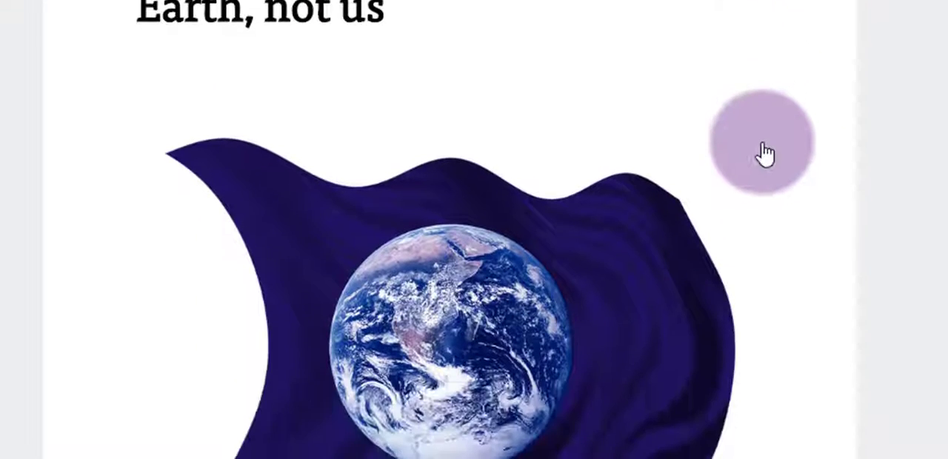
scroll(766, 152, down, 6)
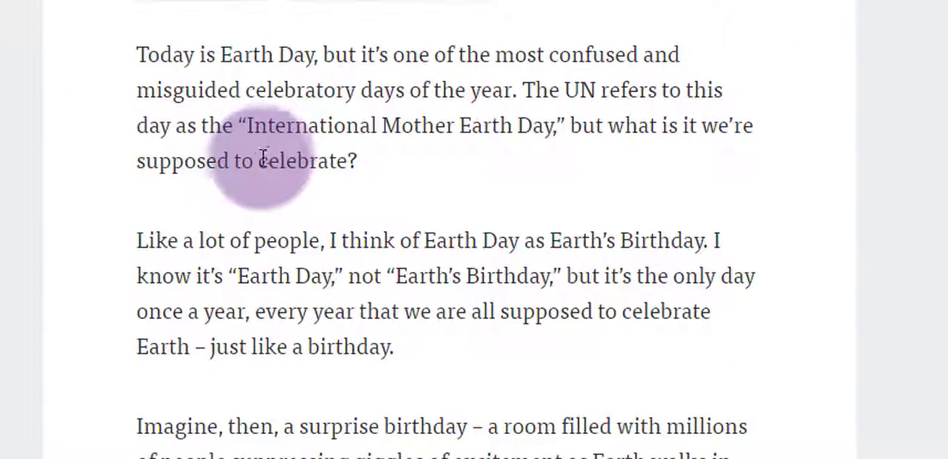
drag(291, 160, 357, 161)
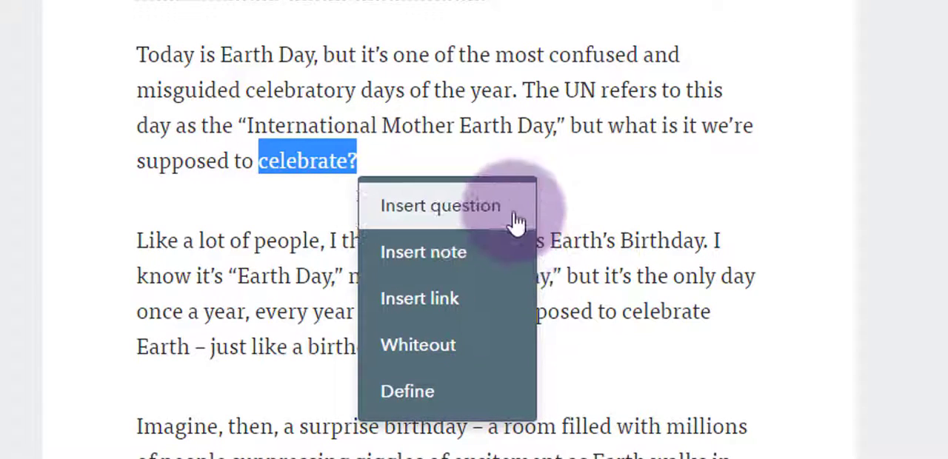
click(453, 212)
click(368, 290)
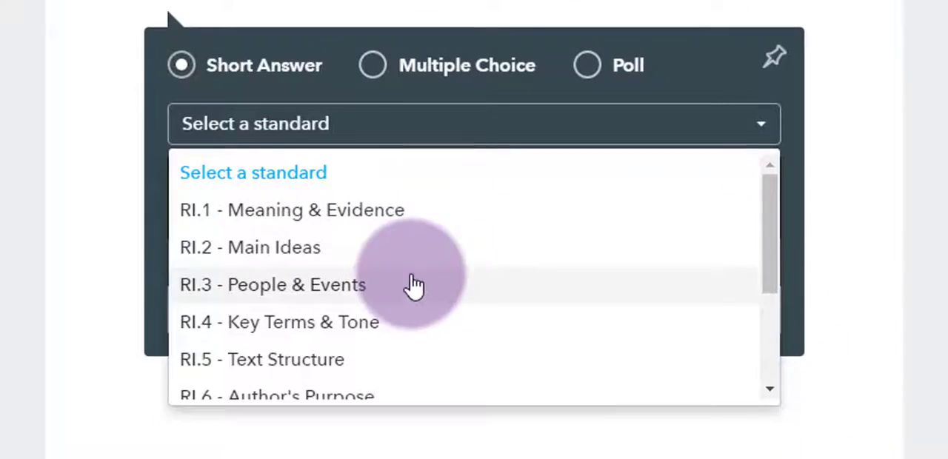
click(399, 213)
text(What connotation does the word celebrate carry?)
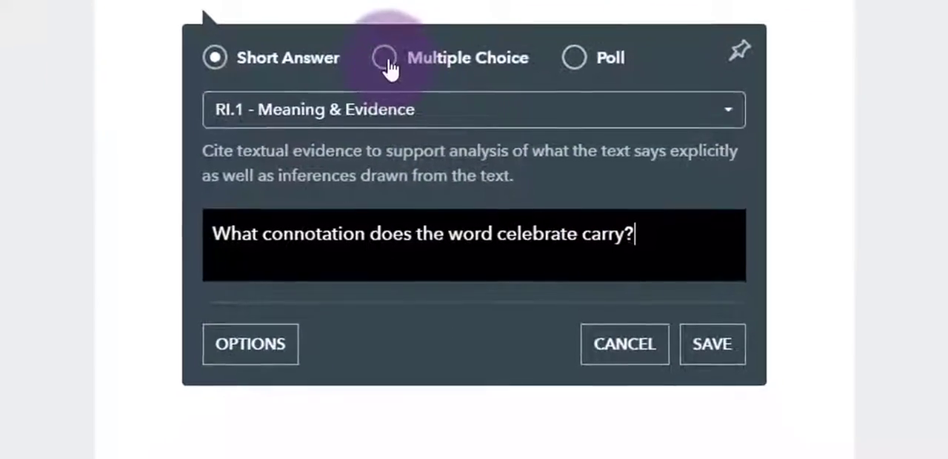
click(372, 65)
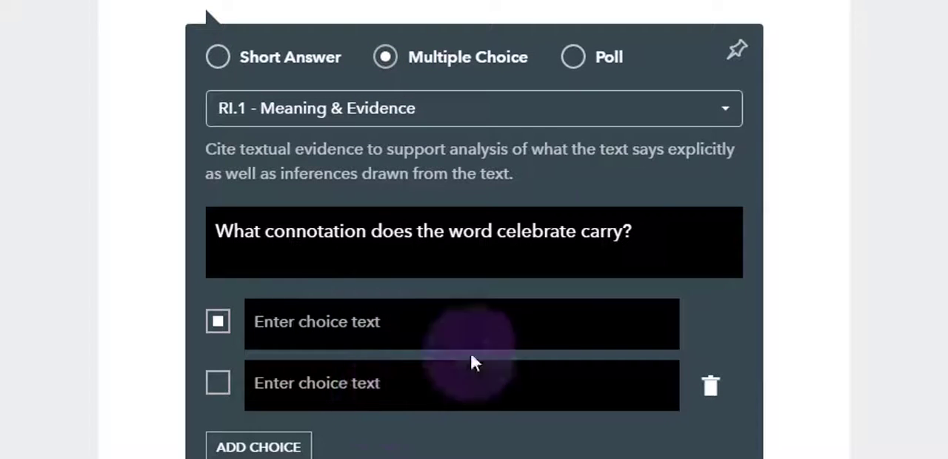
click(575, 61)
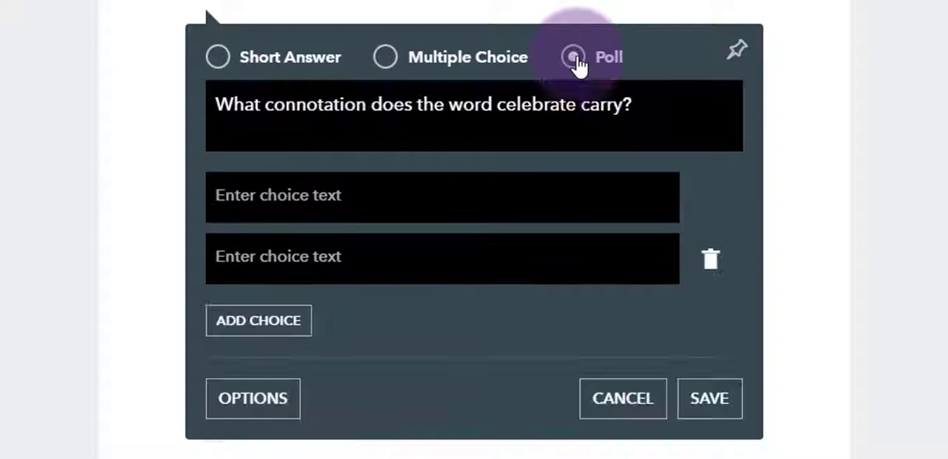
click(217, 57)
click(704, 343)
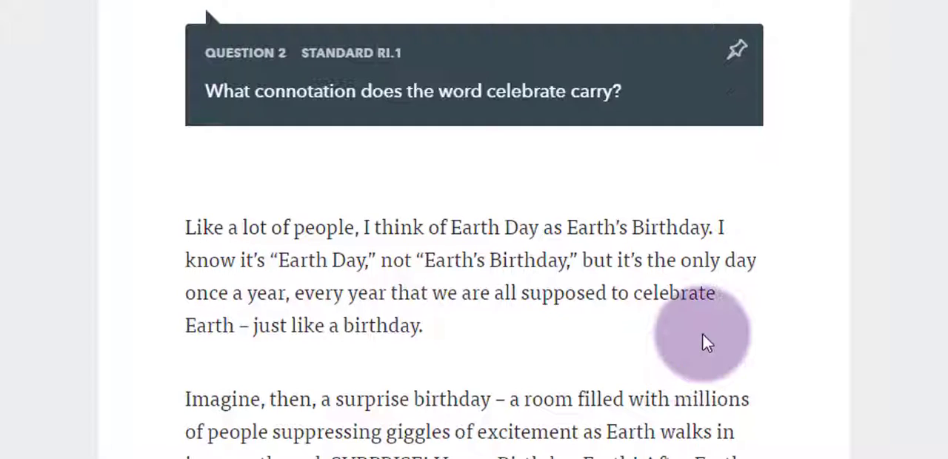
- Link the words "Earth Day" in the paragraph starting "Like a lot of people" to the copied URL
scroll(679, 122, down, 3)
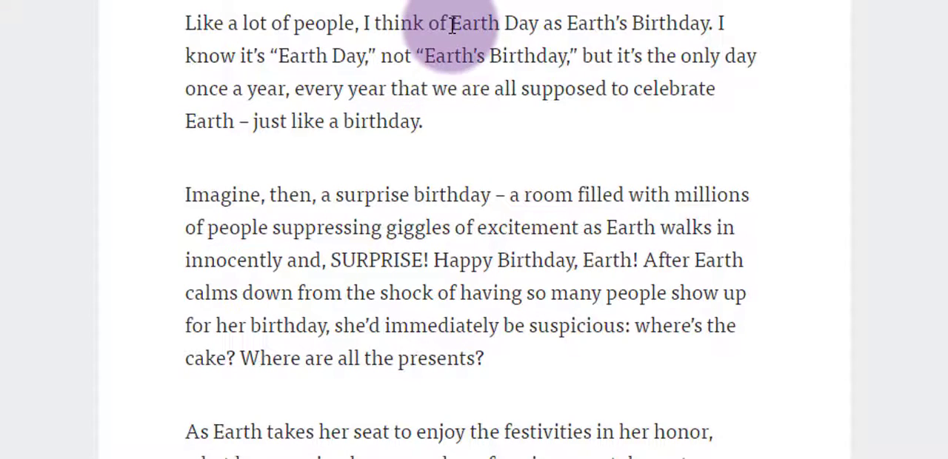
drag(451, 23, 543, 25)
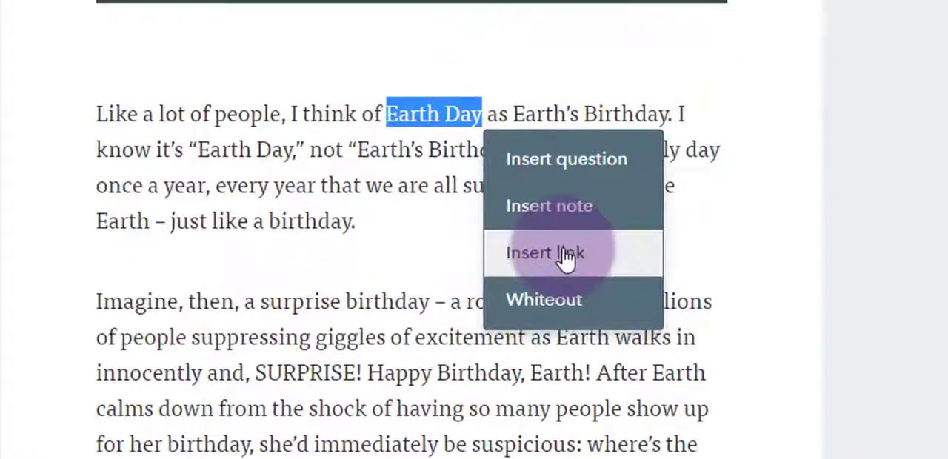
click(567, 256)
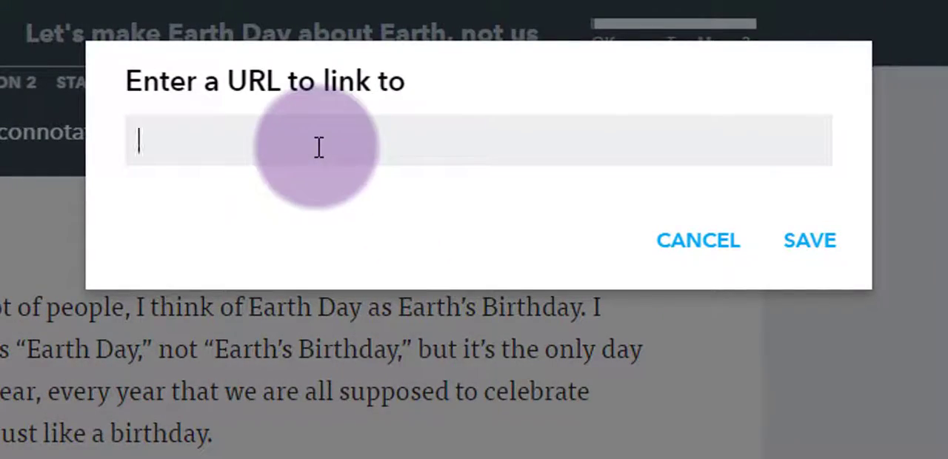
text(http://www.history.com/topics/holidays/earth-day)
click(810, 248)
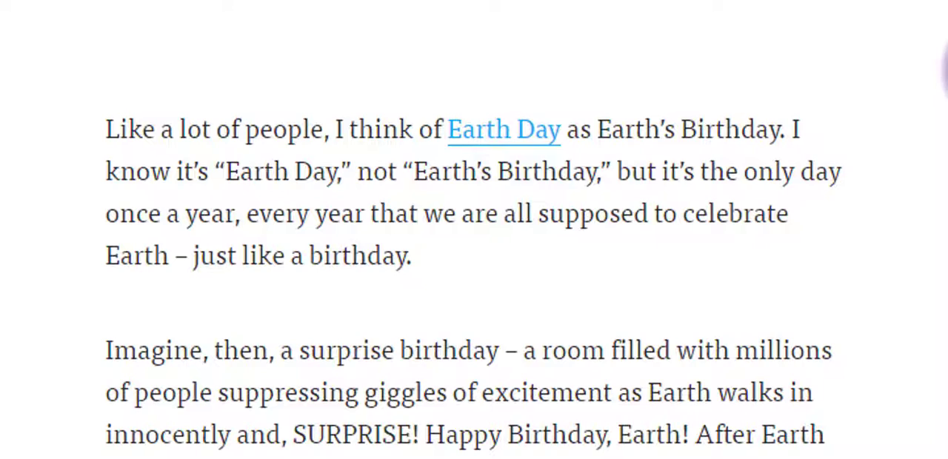
click(507, 142)
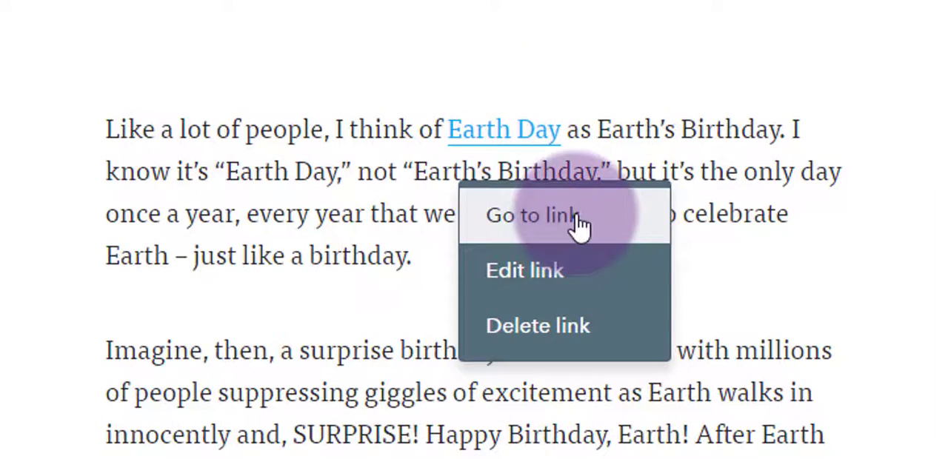
click(946, 259)
- Insert a Meaning & Evidence note on "Earth – just like a birthday.": "A birthday is a celebration of the anniversary of a person's entrance into the mortal realm. There's cake."
scroll(315, 246, down, 1)
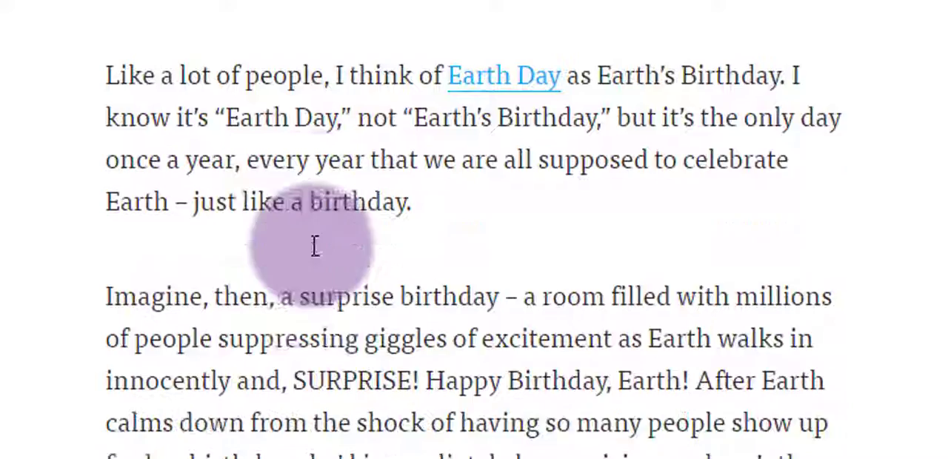
scroll(315, 246, down, 1)
drag(109, 121, 411, 127)
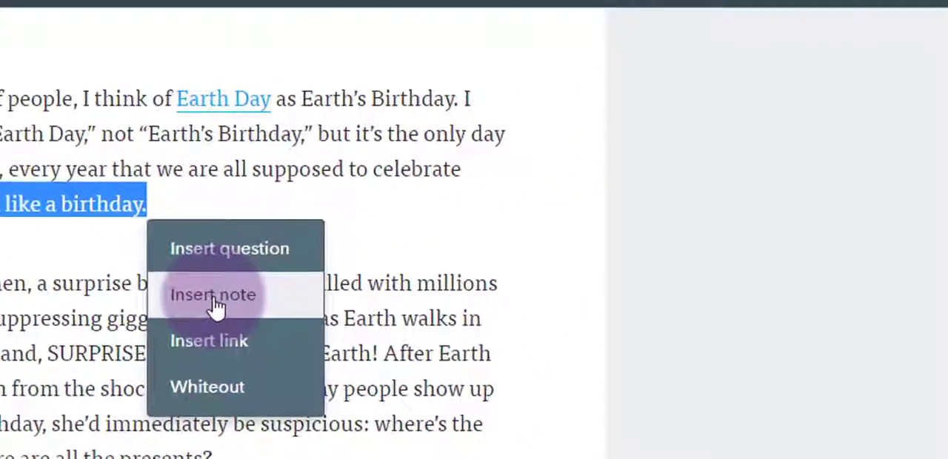
click(469, 244)
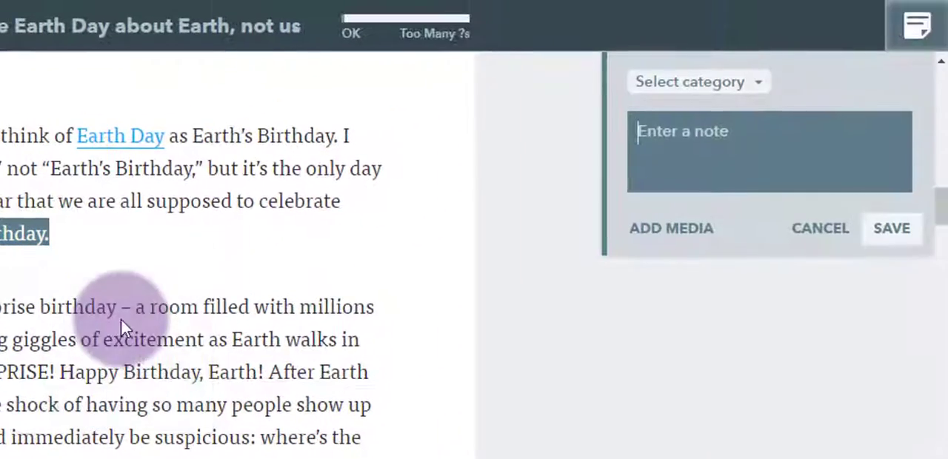
click(783, 139)
text(ere's cake.)
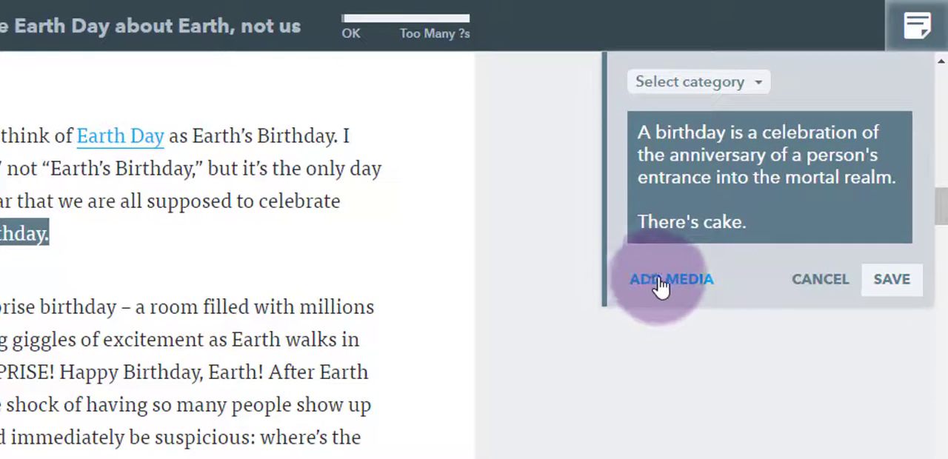
click(758, 86)
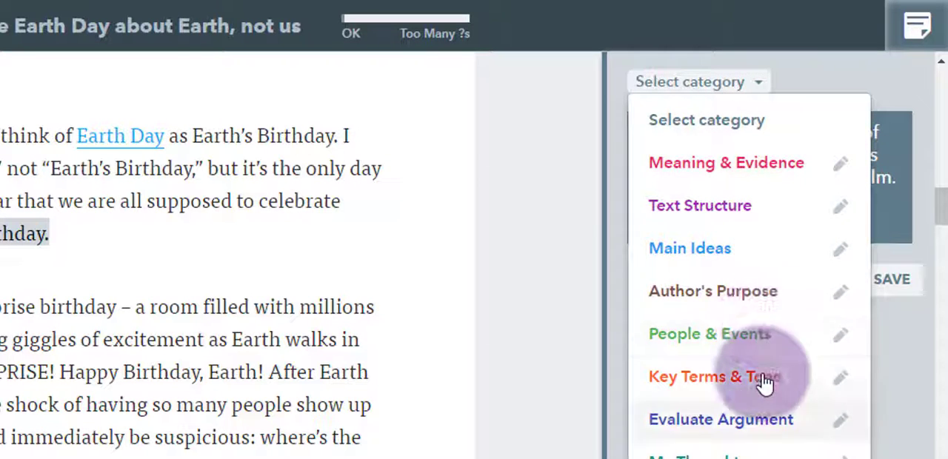
click(757, 165)
click(887, 278)
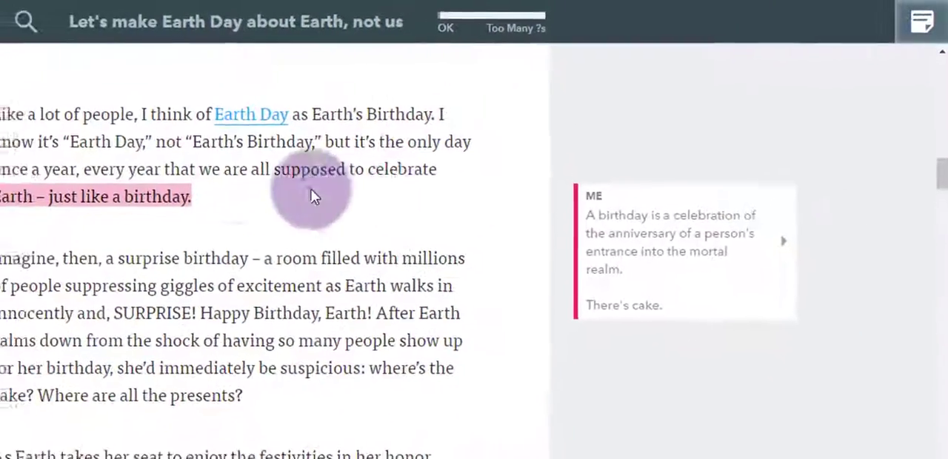
click(27, 231)
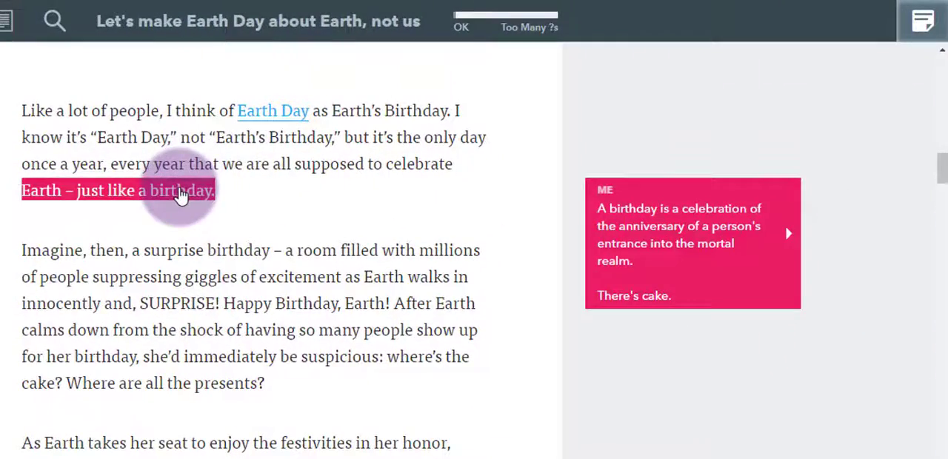
click(360, 247)
- White out the passage from "Earth Day celebration by the Virginia Cooperative Extension" through "birthday cake." and restore it
scroll(370, 252, down, 3)
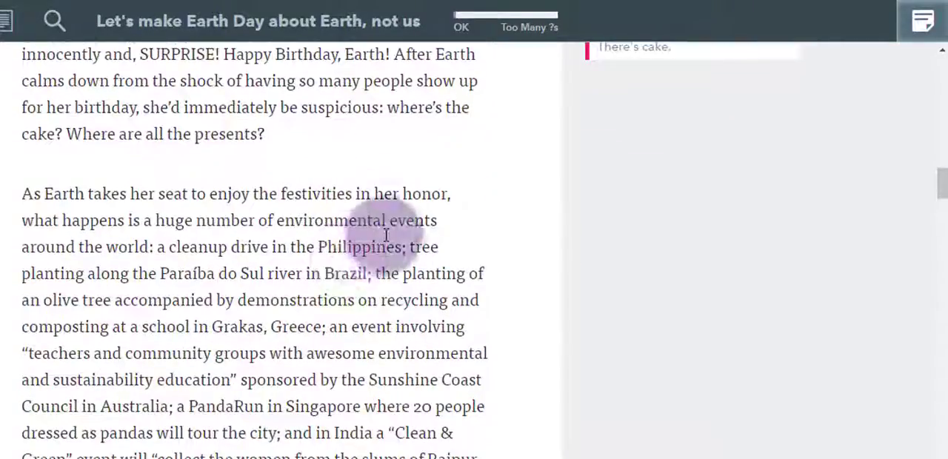
scroll(386, 236, down, 1)
scroll(429, 385, down, 8)
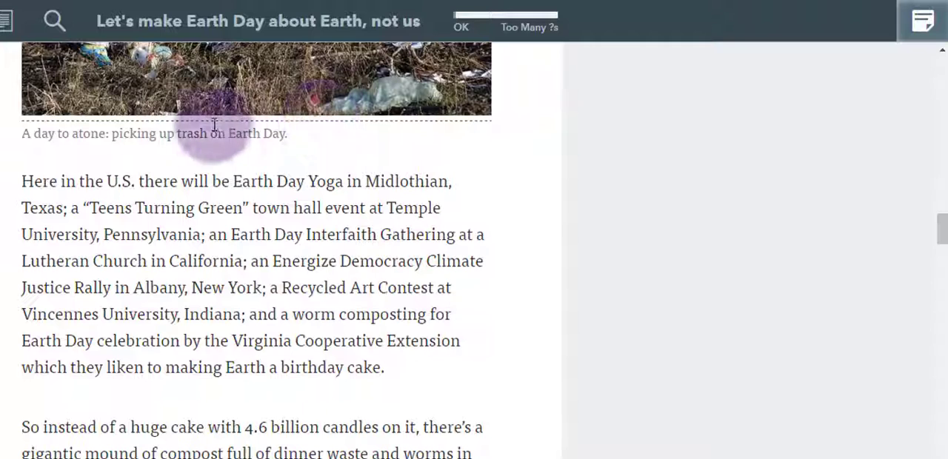
drag(382, 367, 10, 342)
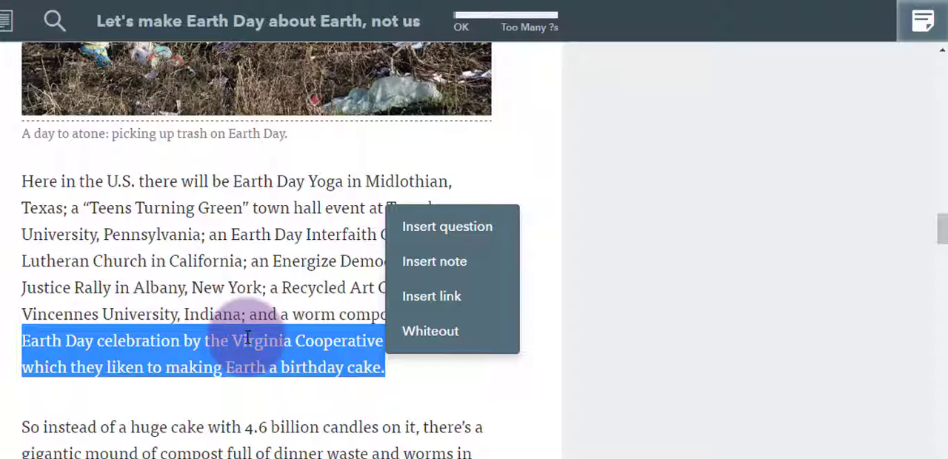
click(430, 332)
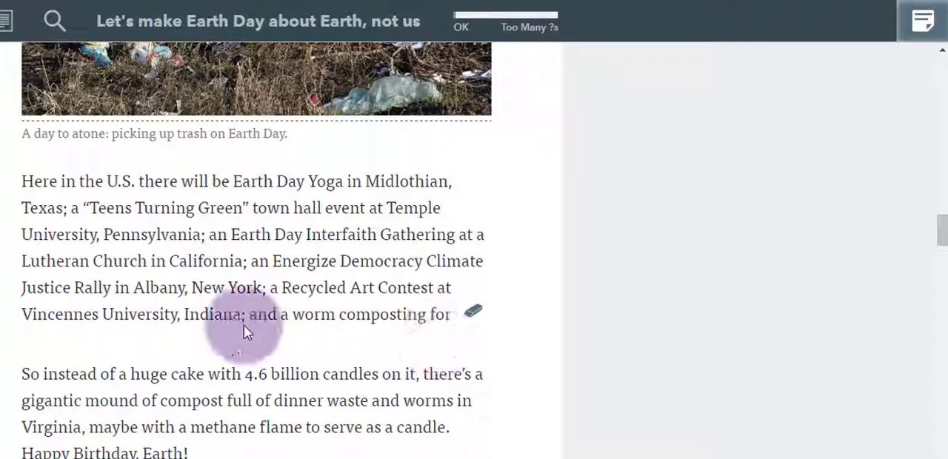
click(476, 317)
click(577, 158)
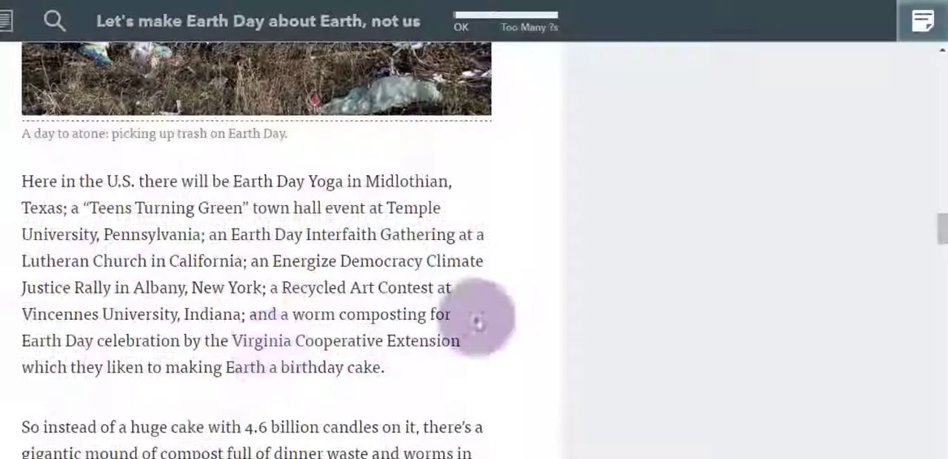
- Try out wider line spacing, a different font, and blue and pink backgrounds in the article's text settings
scroll(414, 358, down, 8)
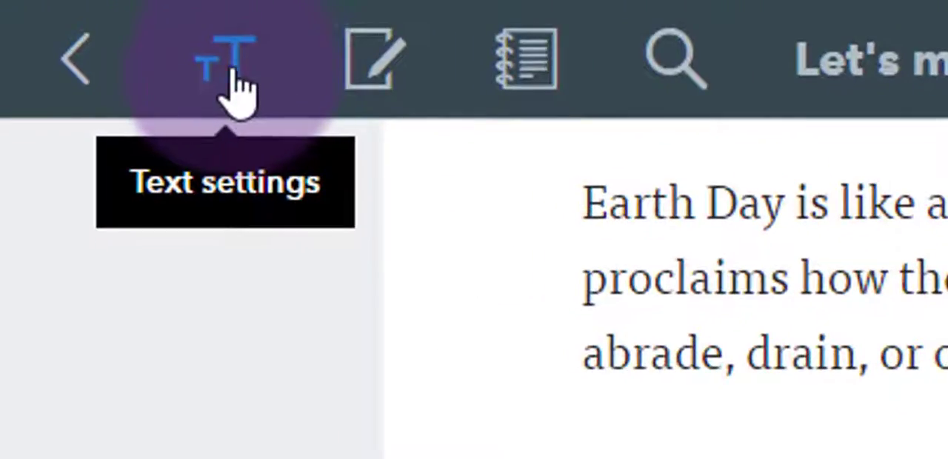
click(74, 23)
click(414, 222)
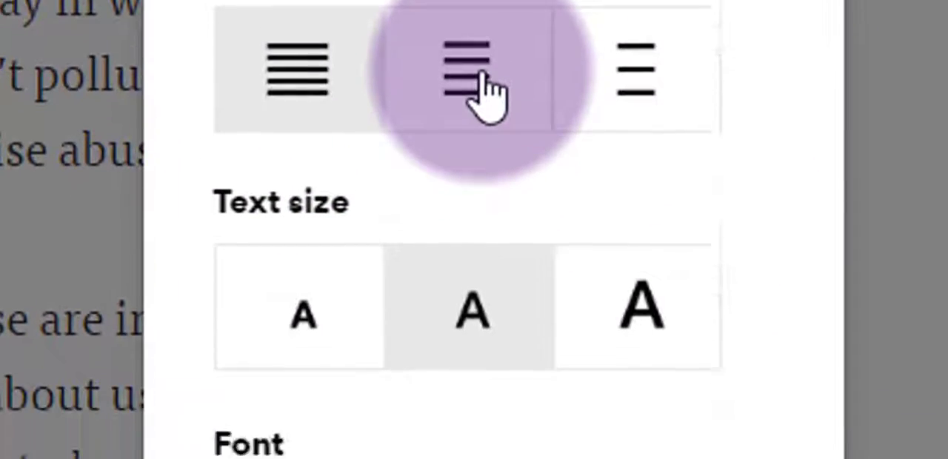
click(666, 207)
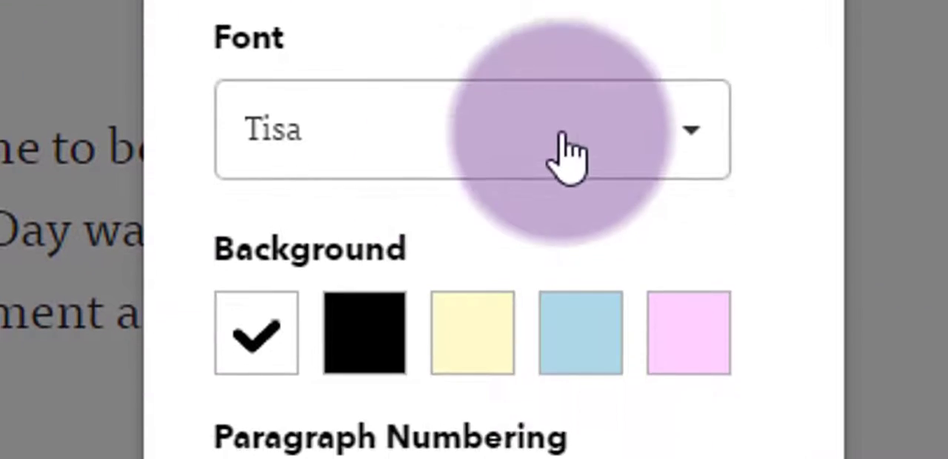
click(568, 411)
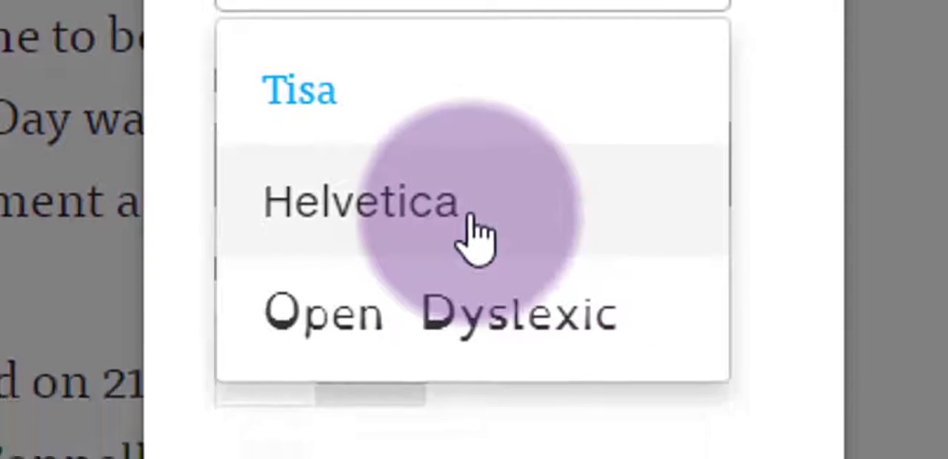
click(470, 217)
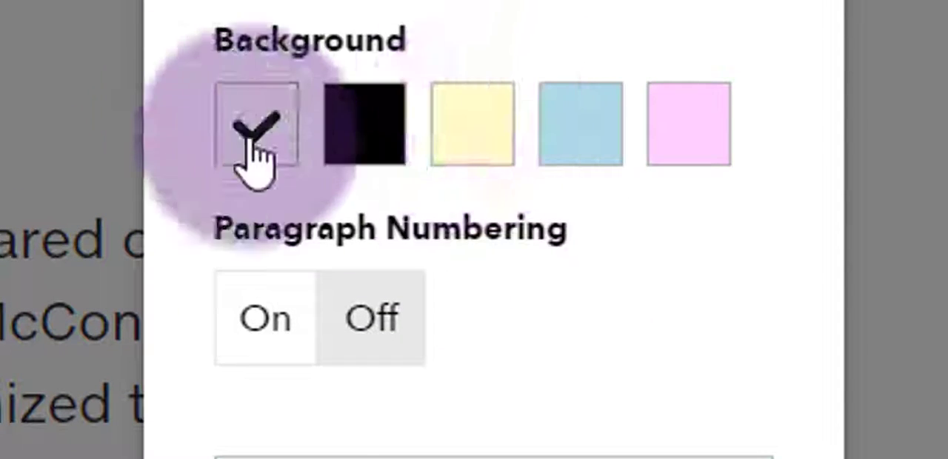
click(587, 151)
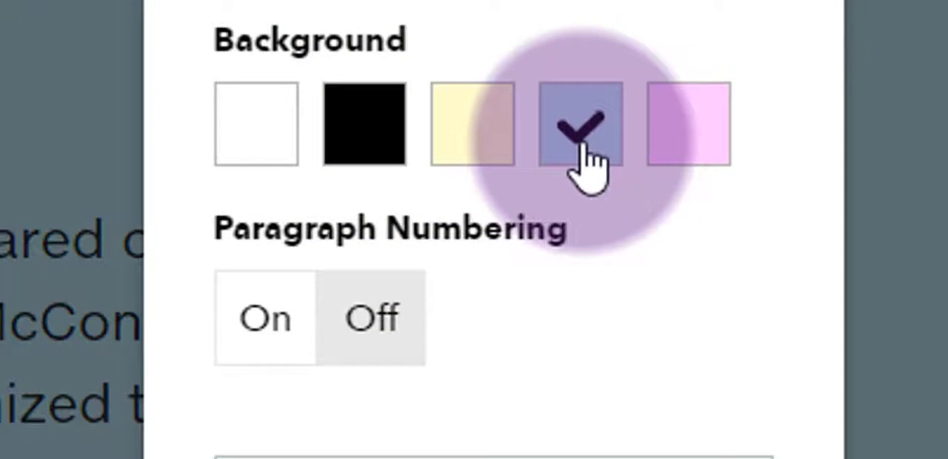
click(677, 148)
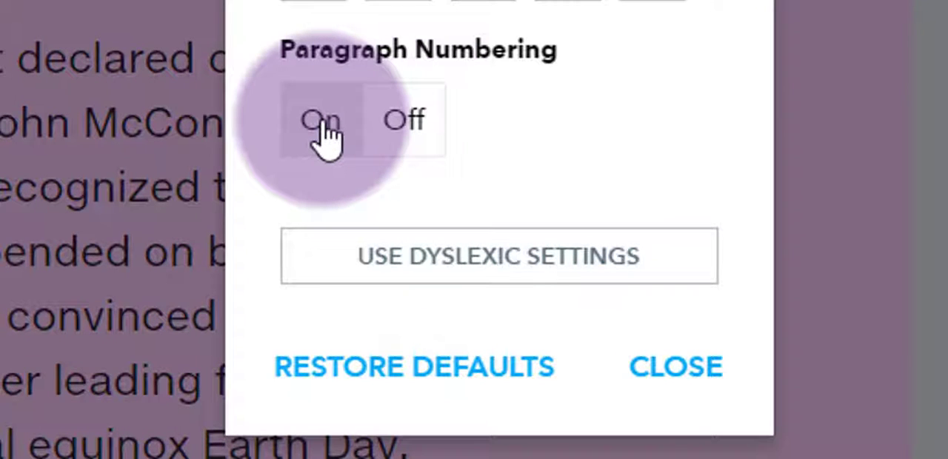
- Turn on paragraph numbering, restore the default text settings and close them
click(326, 137)
click(480, 370)
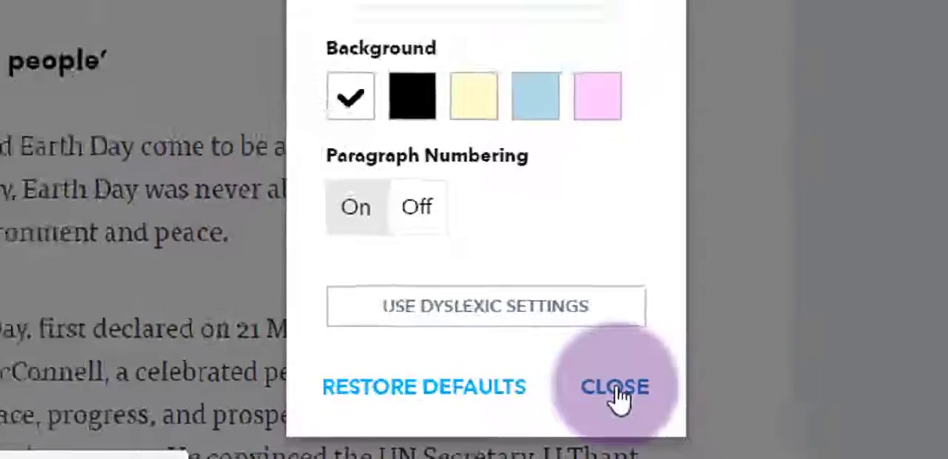
click(675, 370)
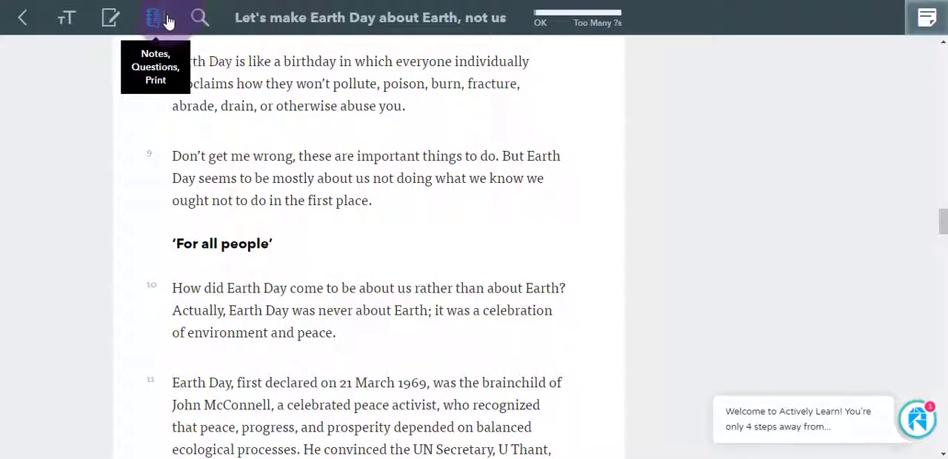
- Review the article's notes summary and its summary of inserted questions
click(185, 64)
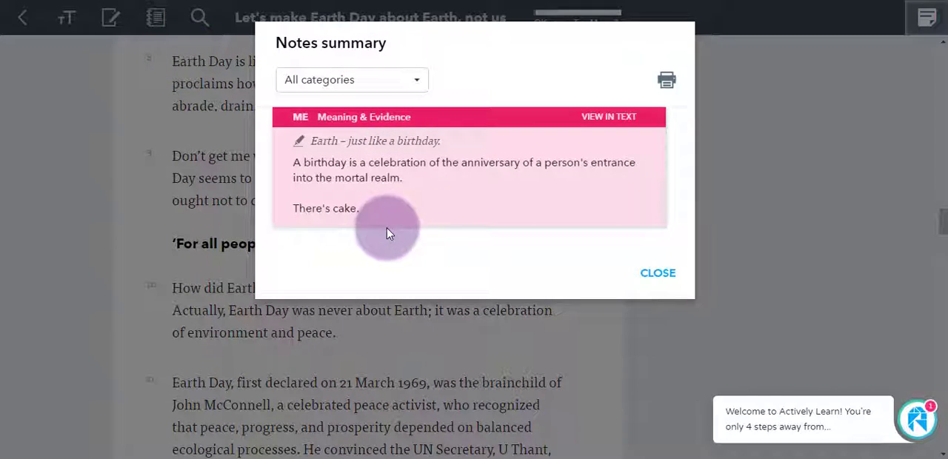
click(658, 274)
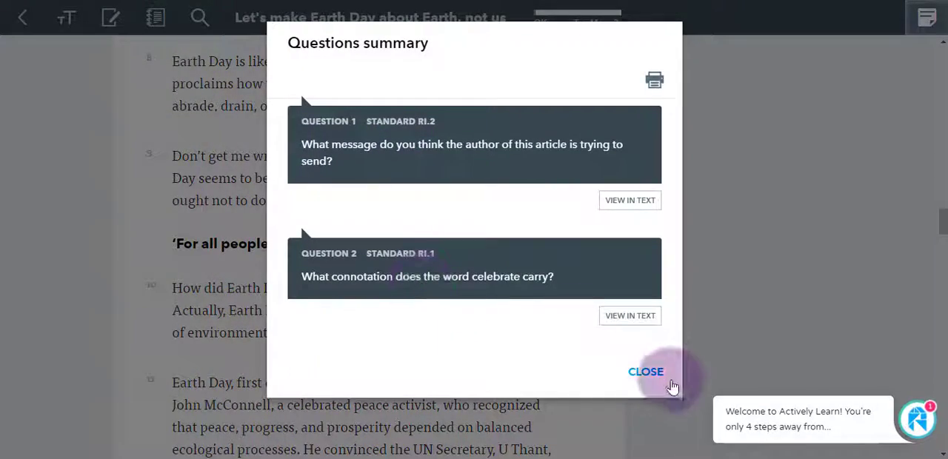
click(646, 372)
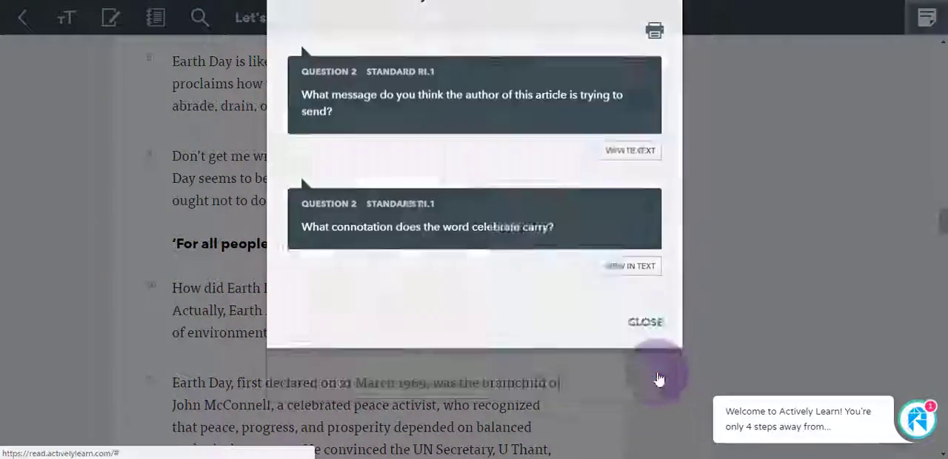
- Return to the workspace and import the Test Environment course from Google Classroom as a new class
scroll(540, 180, up, 15)
scroll(294, 158, up, 8)
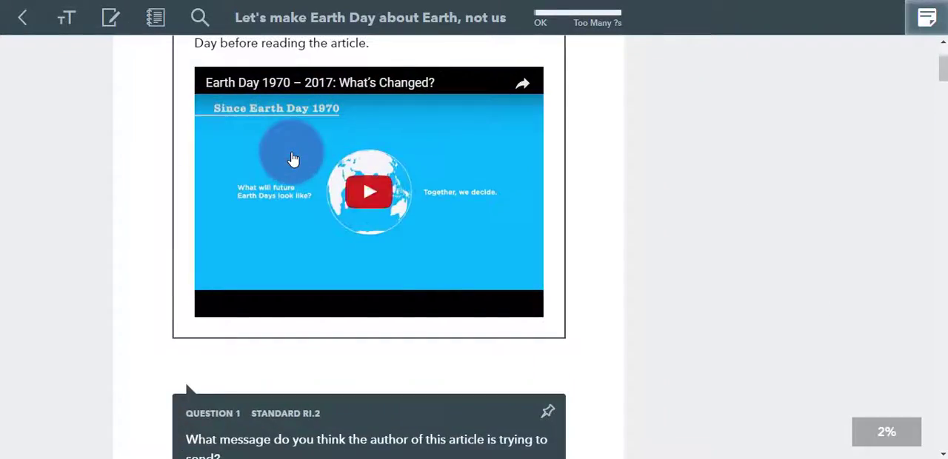
click(23, 23)
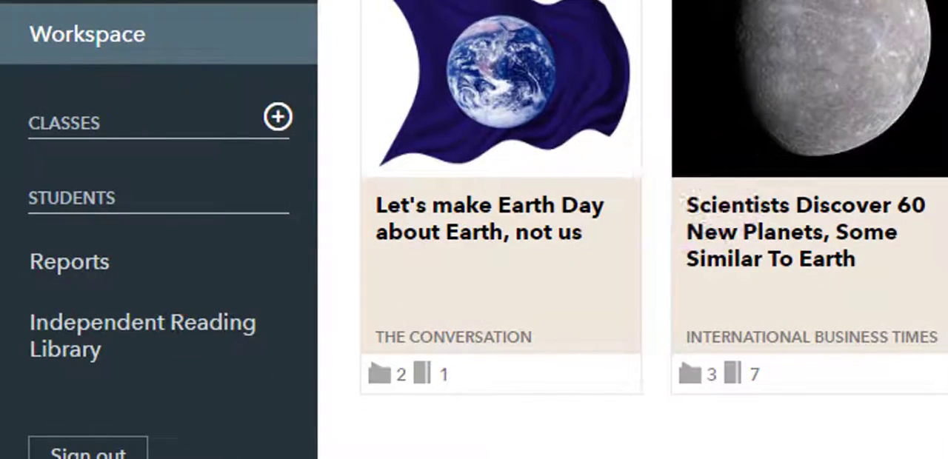
click(278, 116)
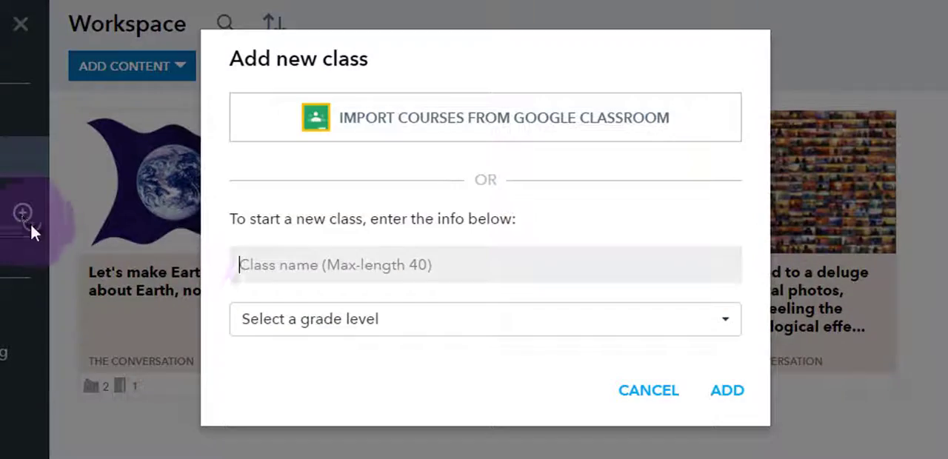
click(456, 131)
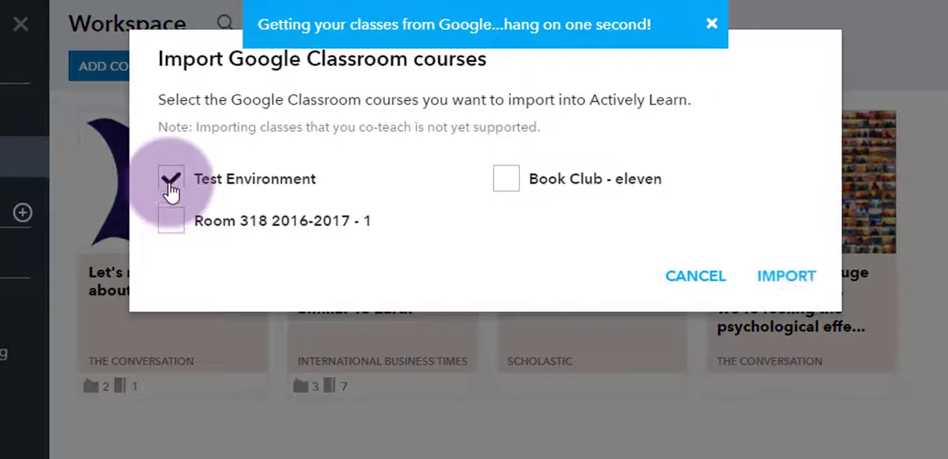
click(784, 279)
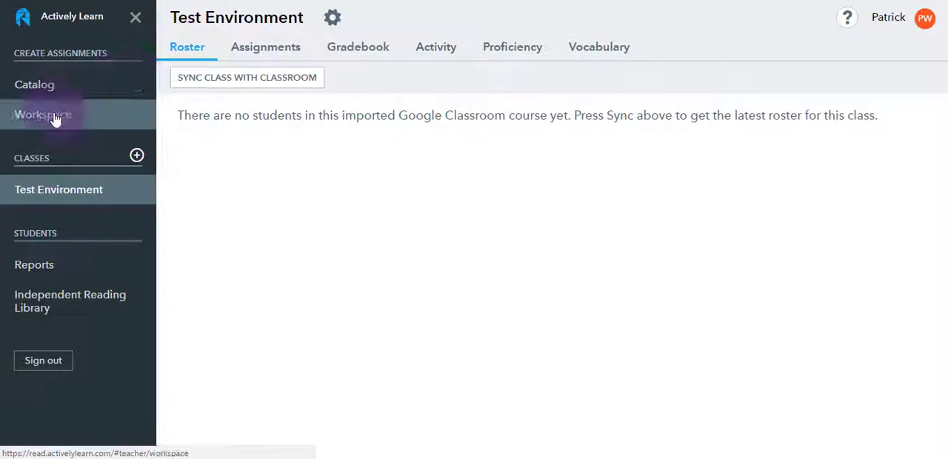
- Assign "Let's make Earth Day about Earth, not us" from the workspace to the Test Environment class
click(55, 119)
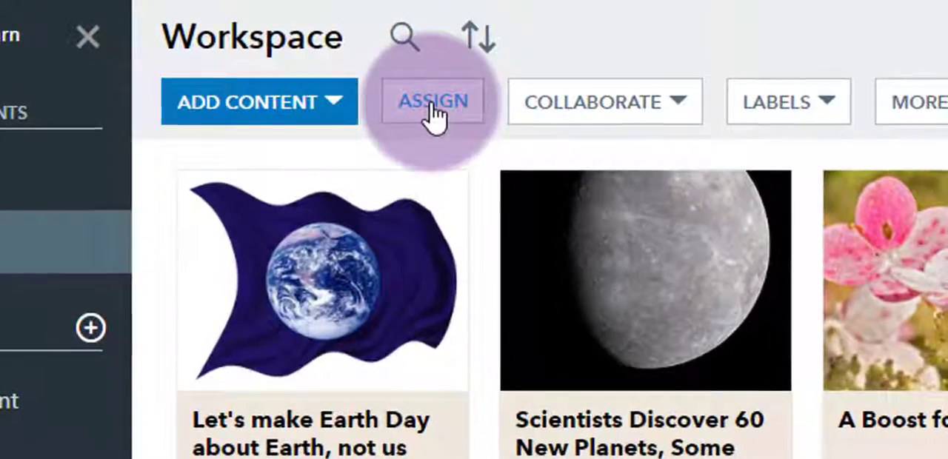
click(301, 50)
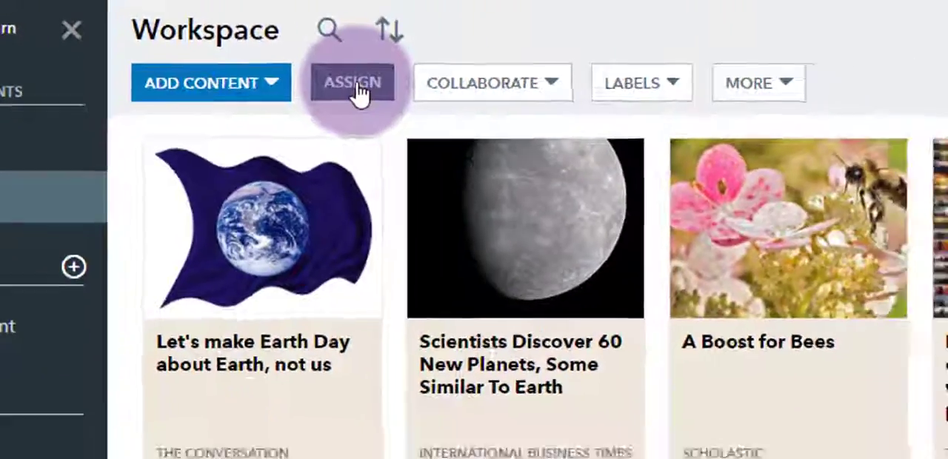
click(266, 341)
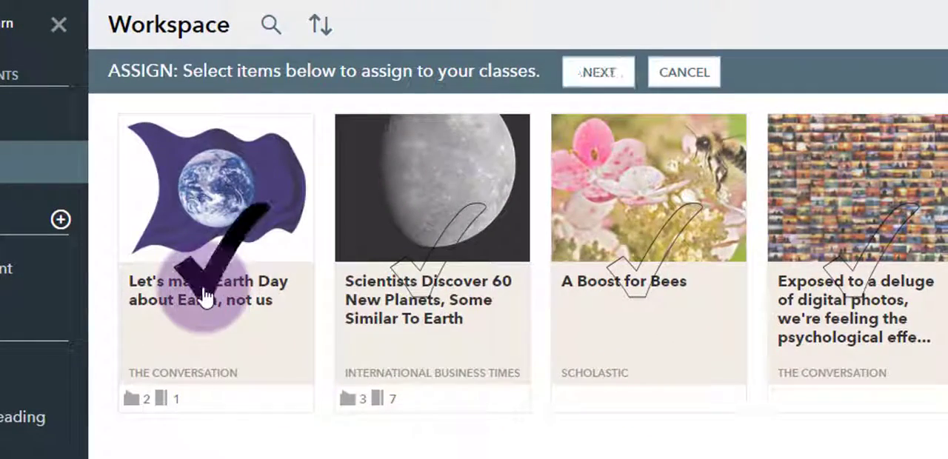
click(598, 72)
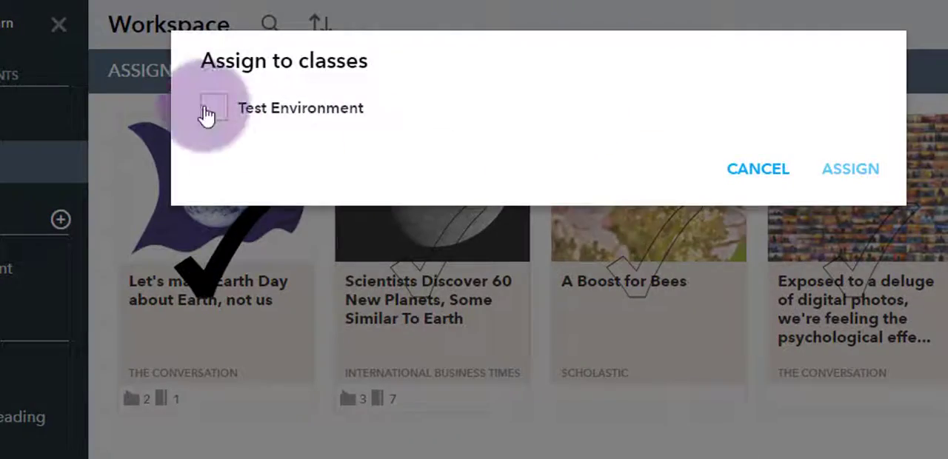
click(208, 110)
click(866, 217)
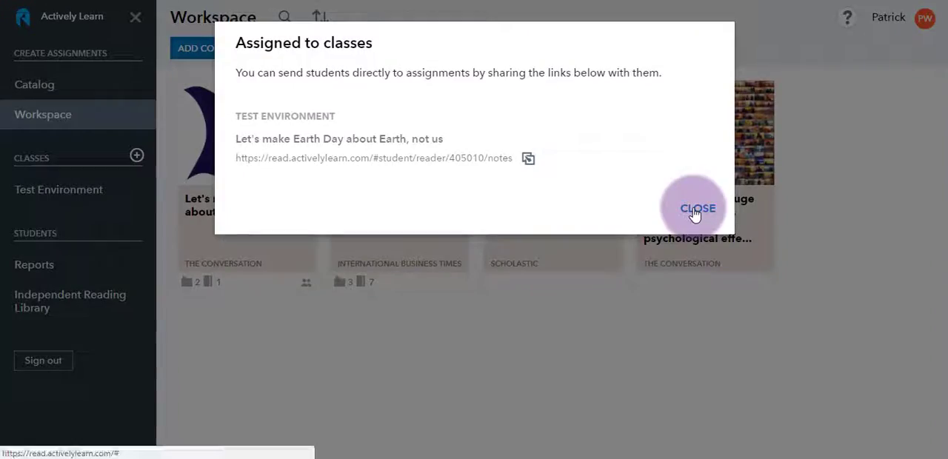
click(696, 209)
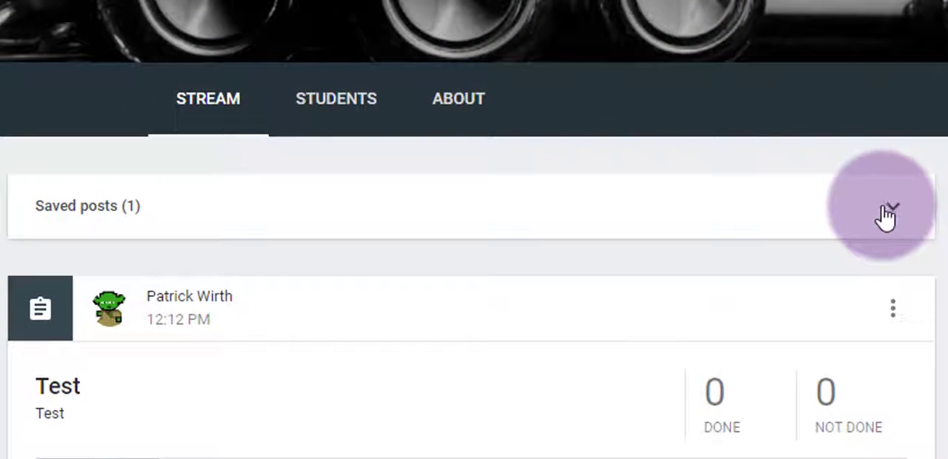
- In Google Classroom, open the saved draft "Let's make Earth Day about Earth, not us" and assign it to all Test Environment students
click(888, 211)
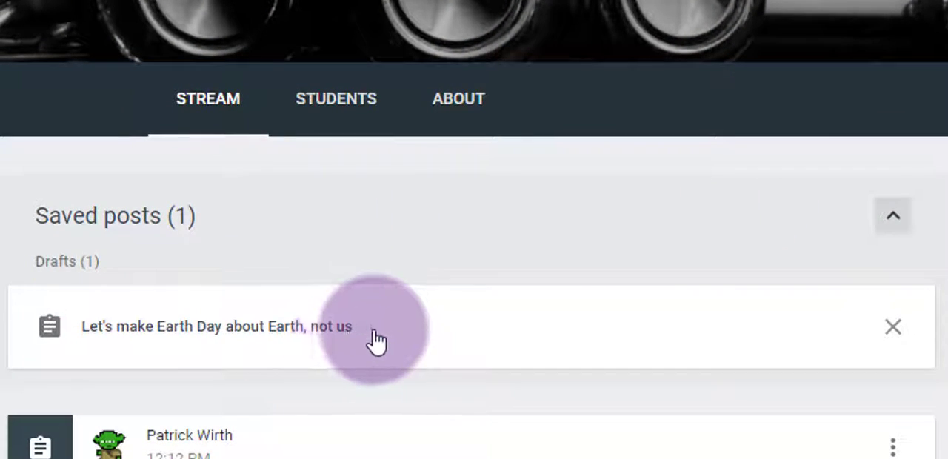
click(284, 332)
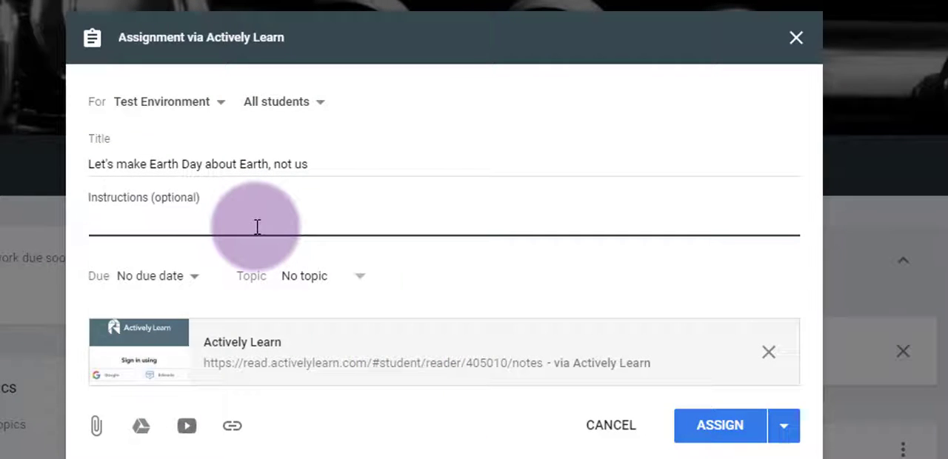
click(716, 431)
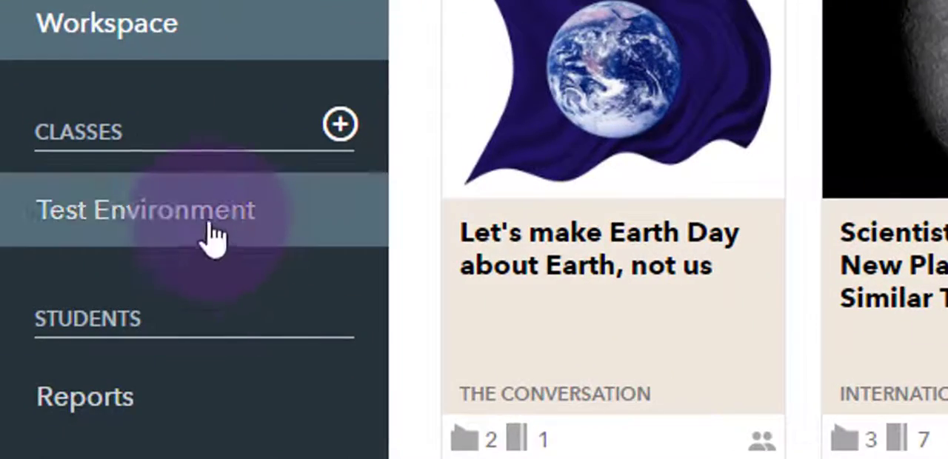
- In Actively Learn's Test Environment class, choose customized reading settings for the Earth Day assignment
click(200, 232)
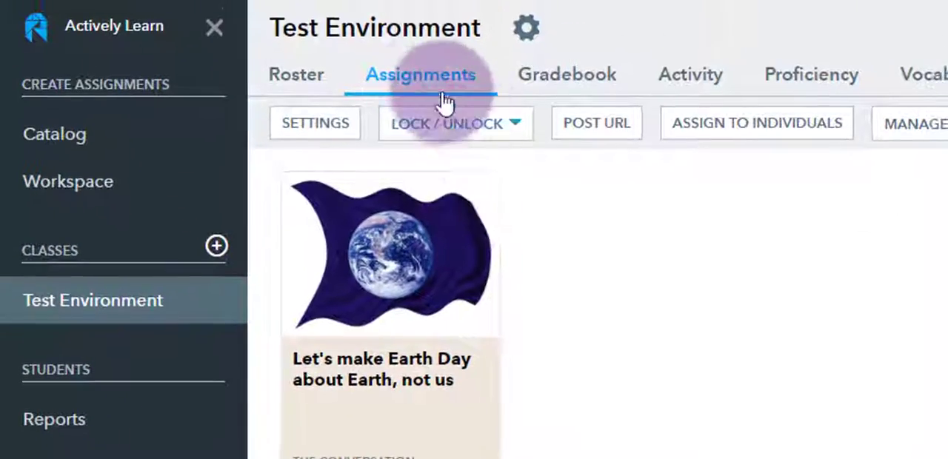
click(317, 124)
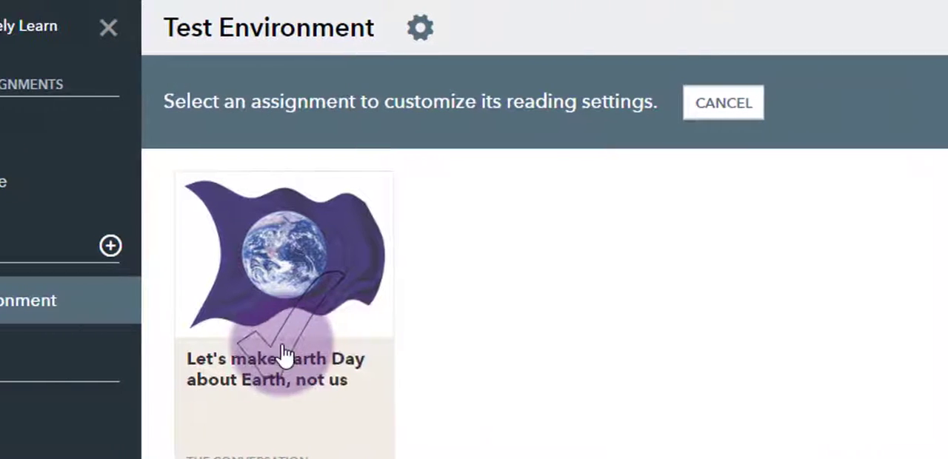
click(445, 348)
click(224, 162)
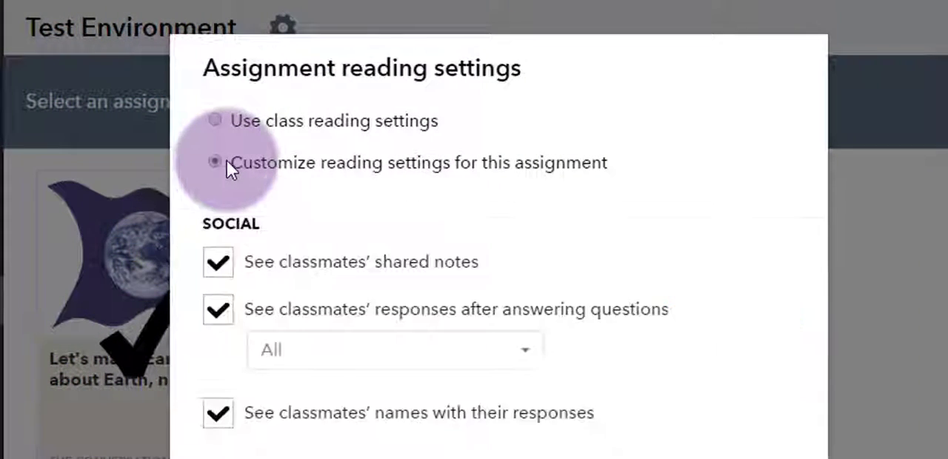
- Turn off "Responses are locked until you allow revisions" and save the assignment's reading settings
scroll(670, 258, down, 3)
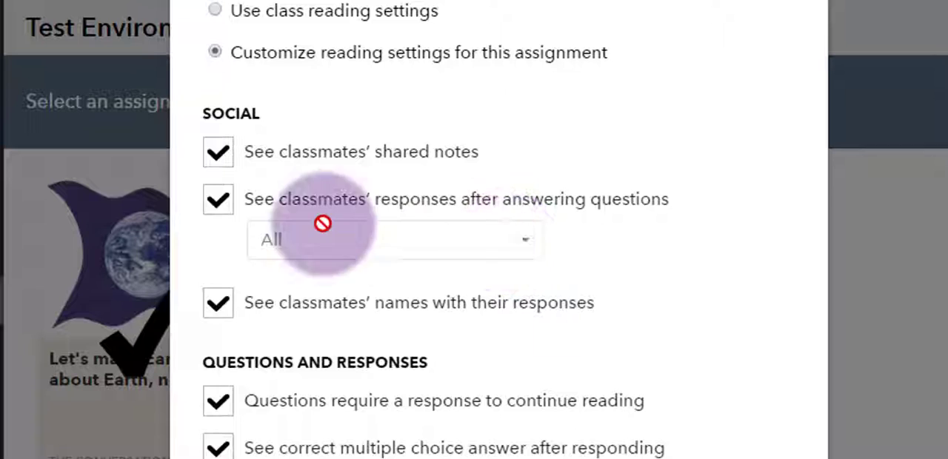
scroll(211, 330, down, 1)
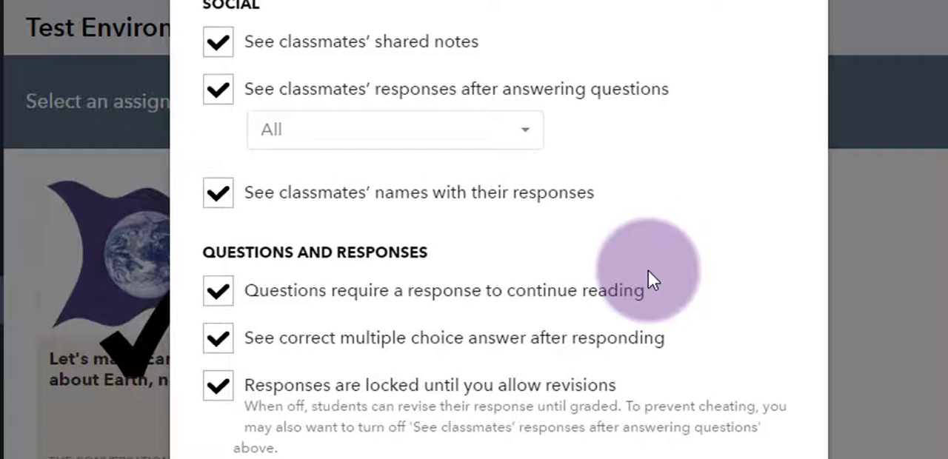
scroll(649, 273, down, 2)
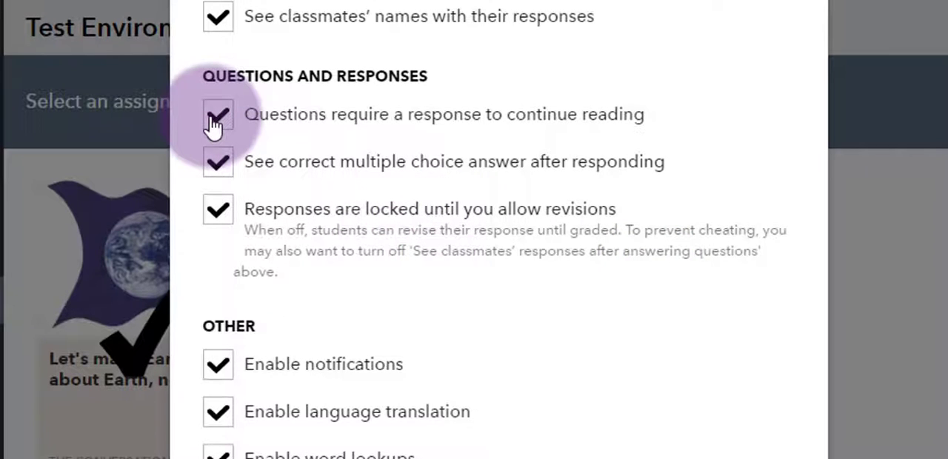
click(207, 211)
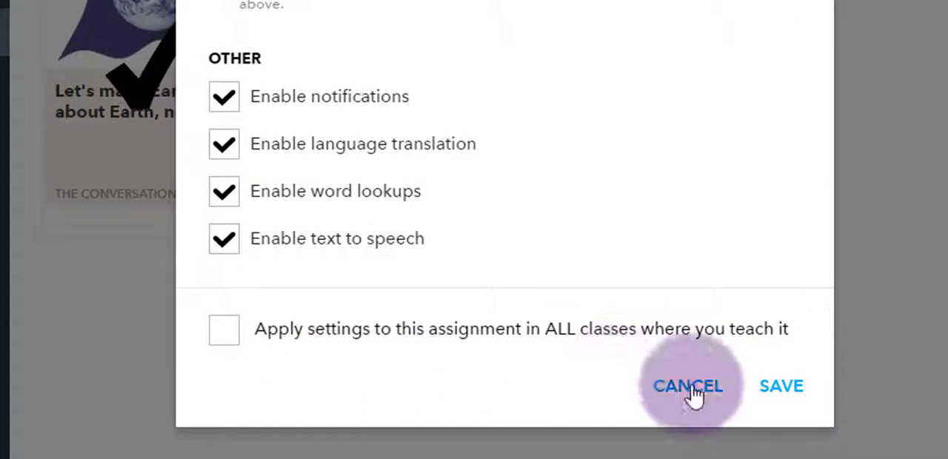
click(781, 385)
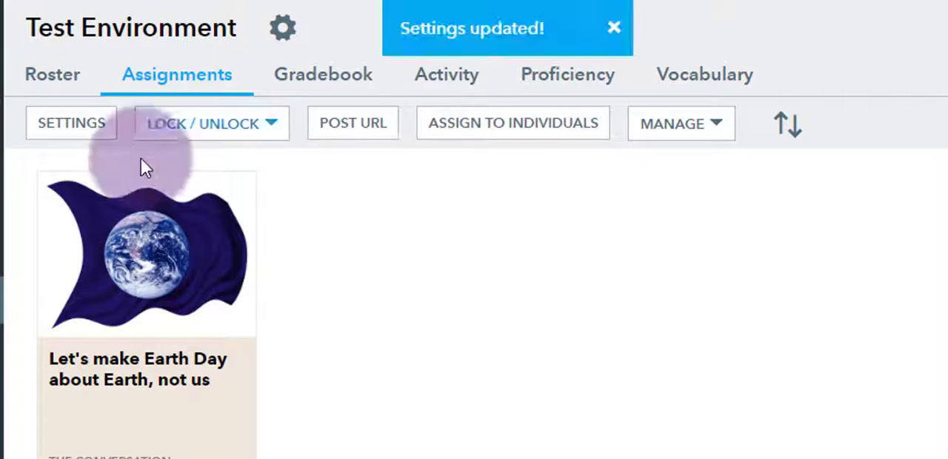
- Open the Earth Day assignment and examine its grading filters by question and student, keeping All Students selected
click(157, 287)
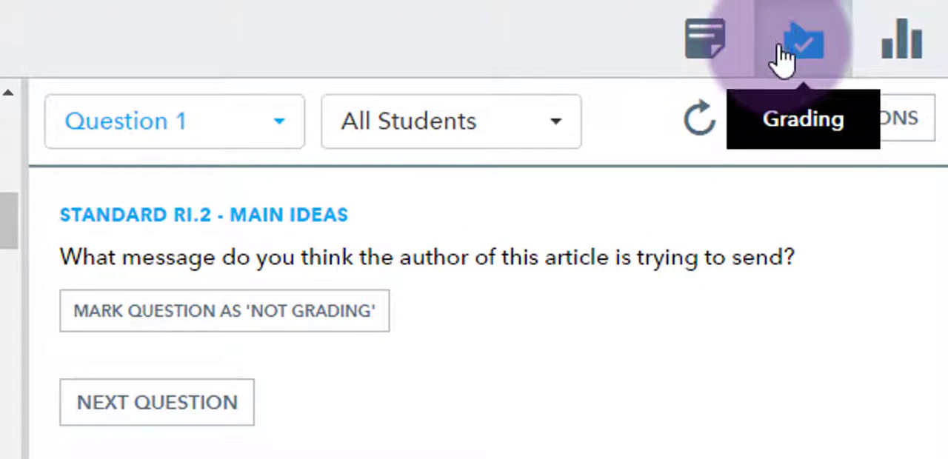
click(266, 127)
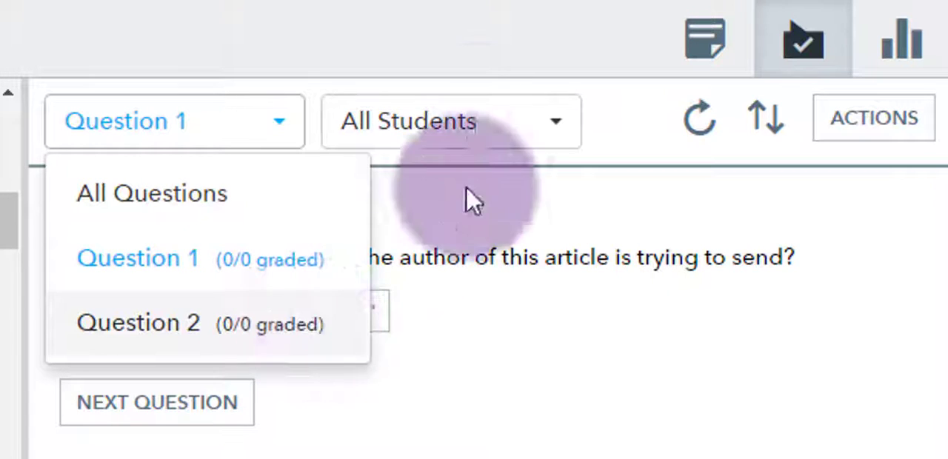
click(478, 129)
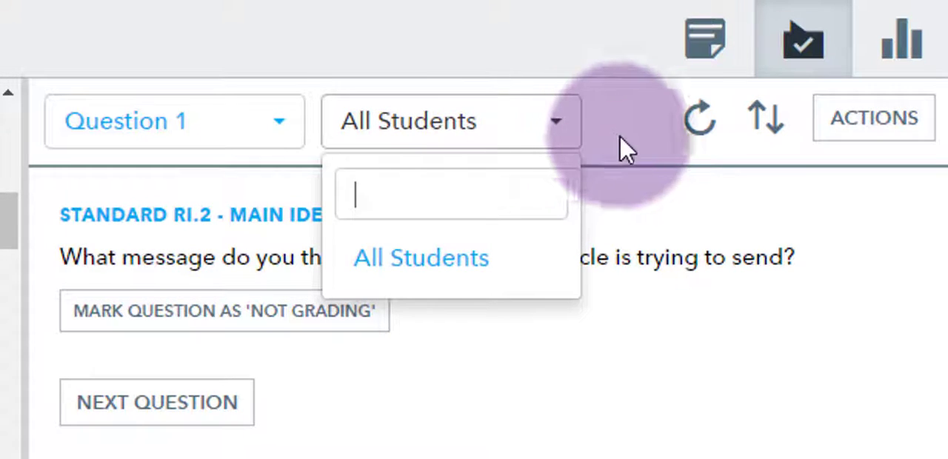
click(437, 283)
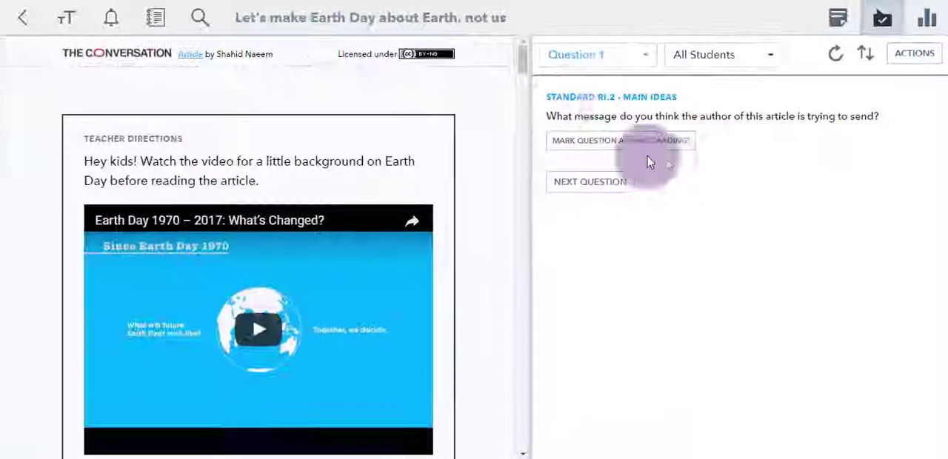
- Open the note attached to the highlighted phrase "Earth – just like a birthday." in the article
drag(523, 70, 520, 145)
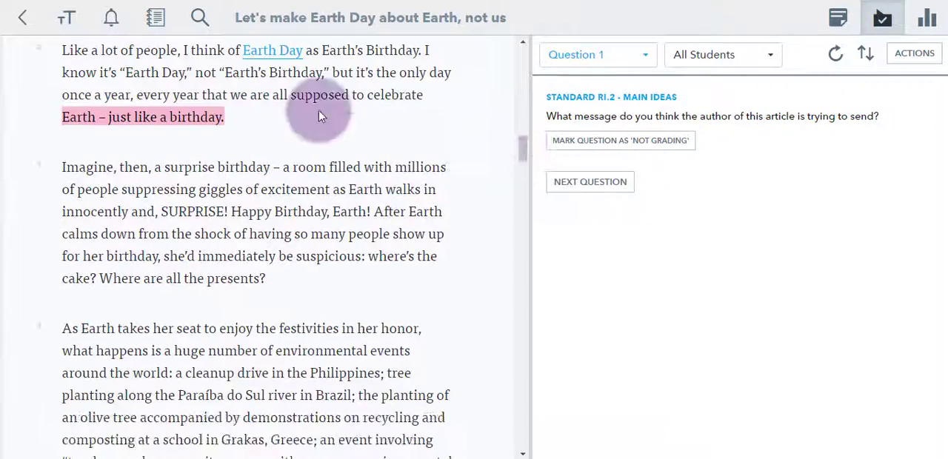
click(206, 119)
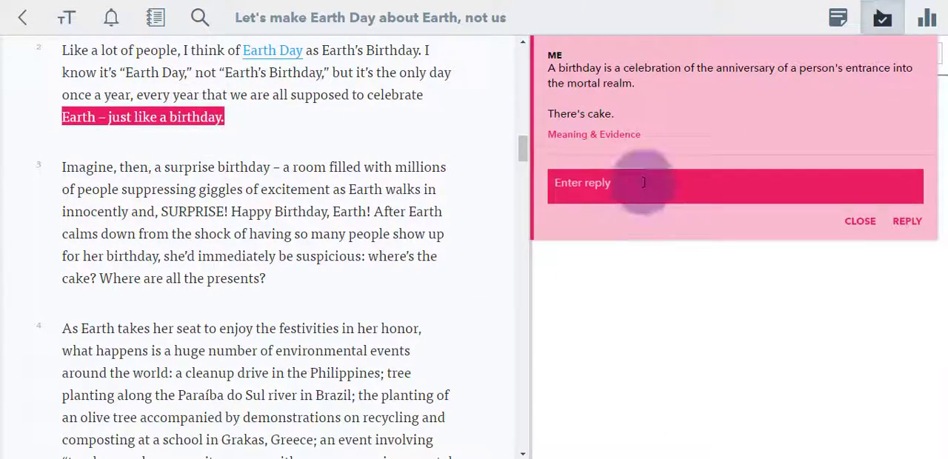